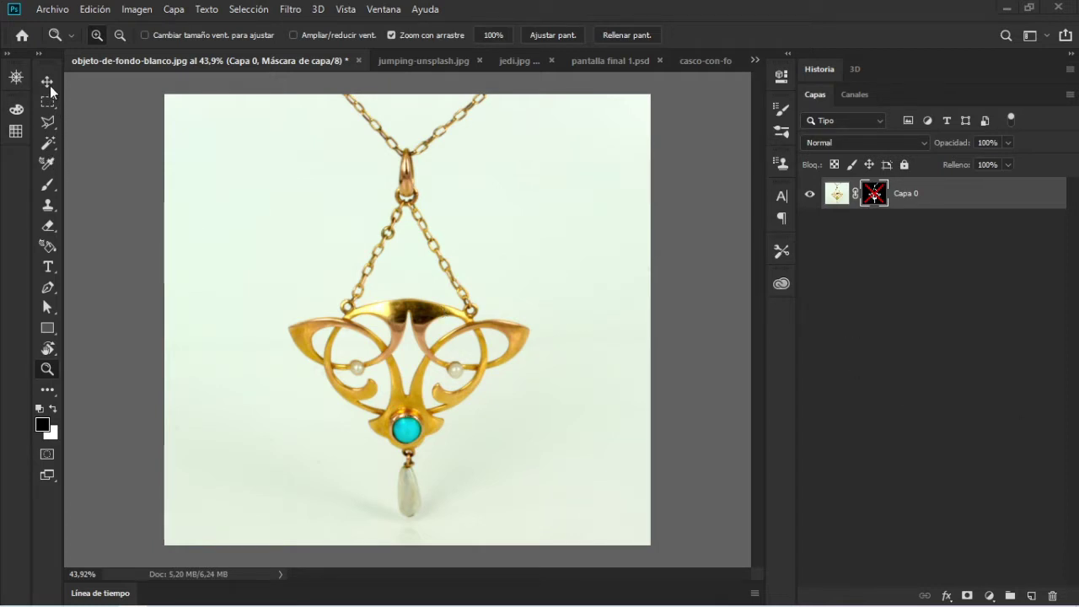
Step: Select the Move tool, then hide the Tools panel and bring it back via the Window menu
click(49, 85)
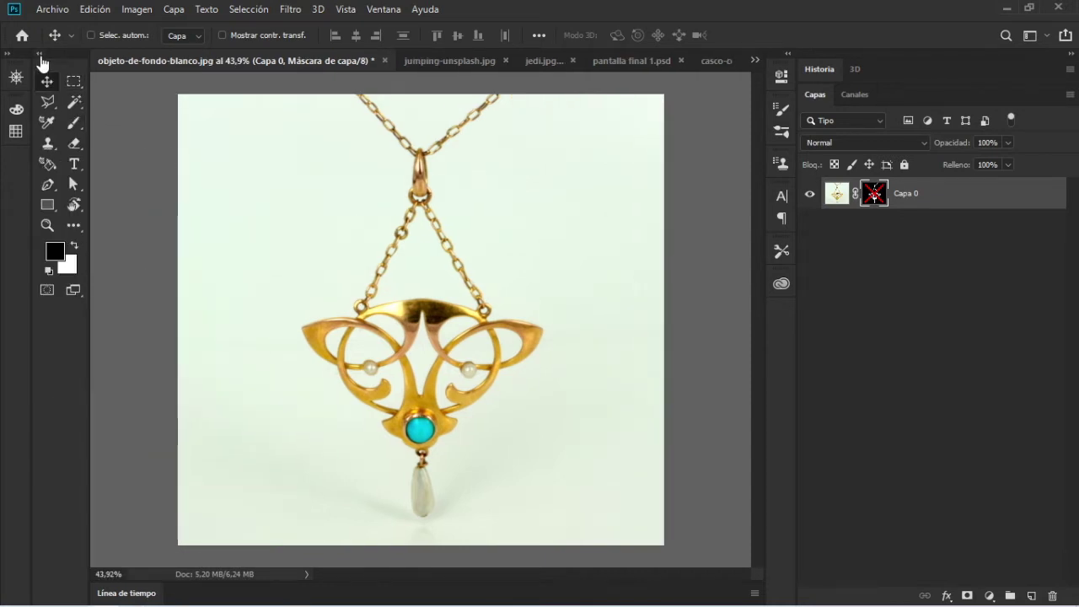
click(372, 12)
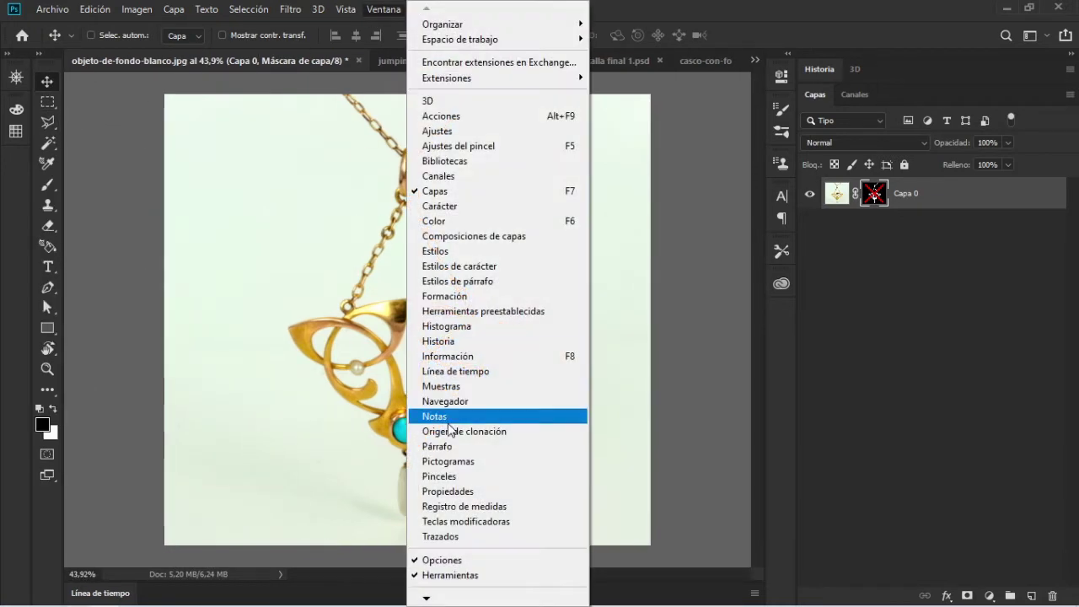
click(495, 575)
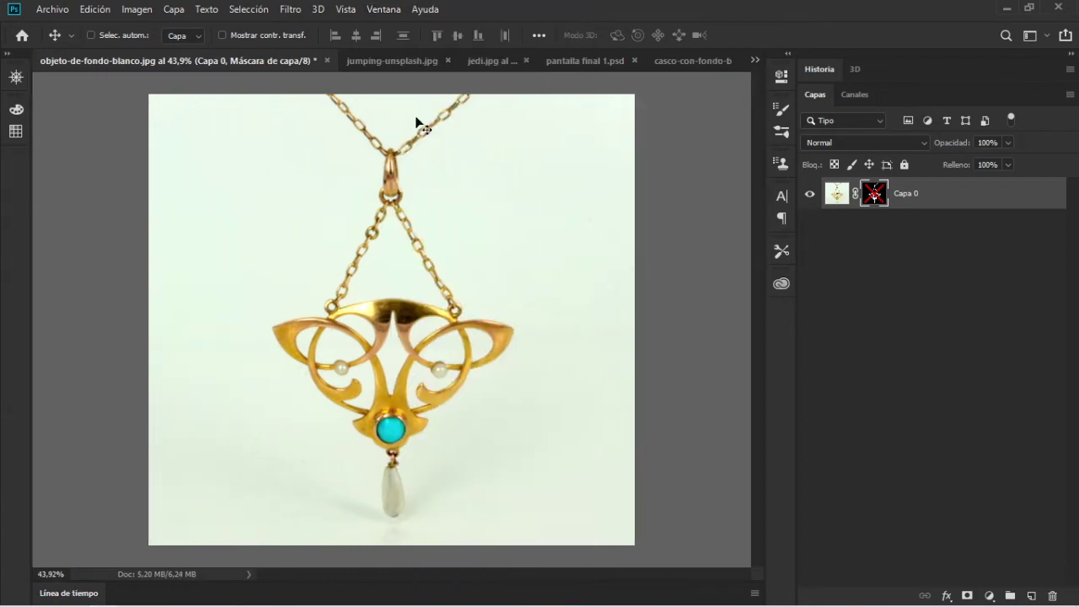
click(371, 10)
click(437, 577)
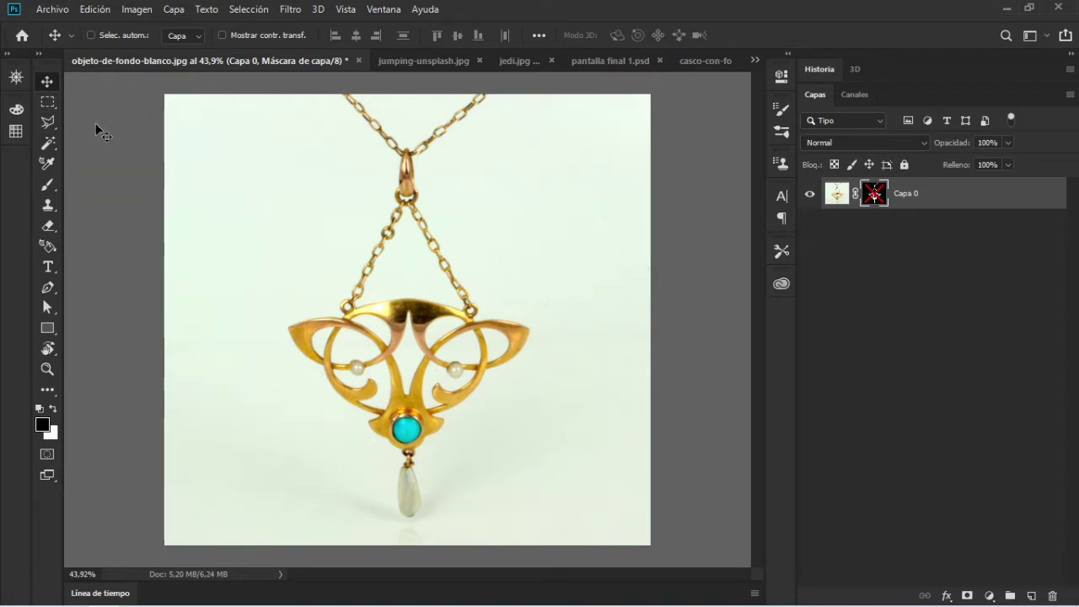
Step: Look through the Selección menu and toggle the toolbar between two columns and one
click(257, 10)
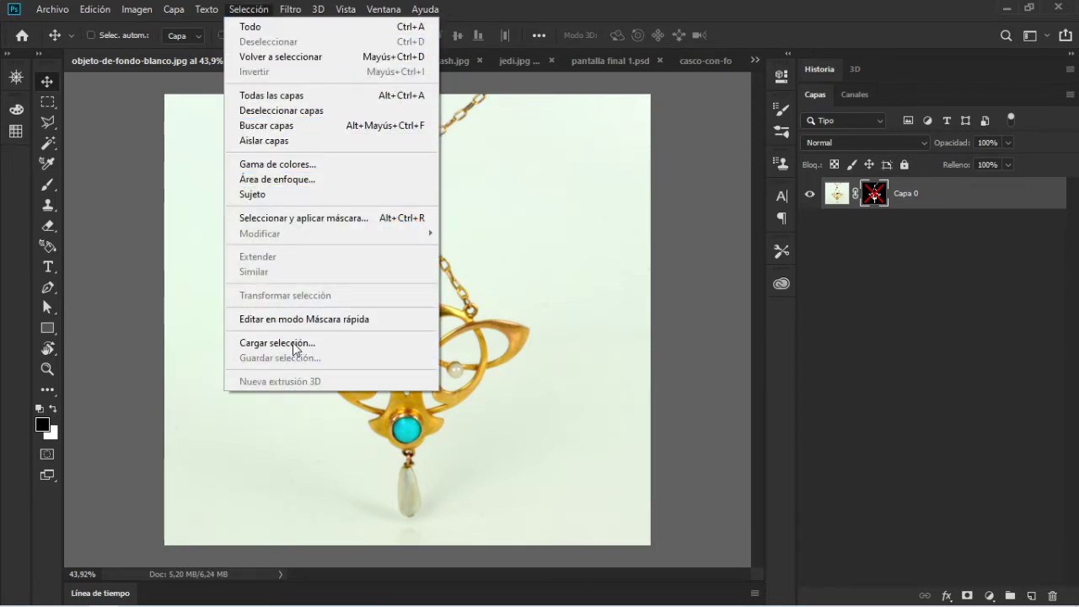
click(261, 13)
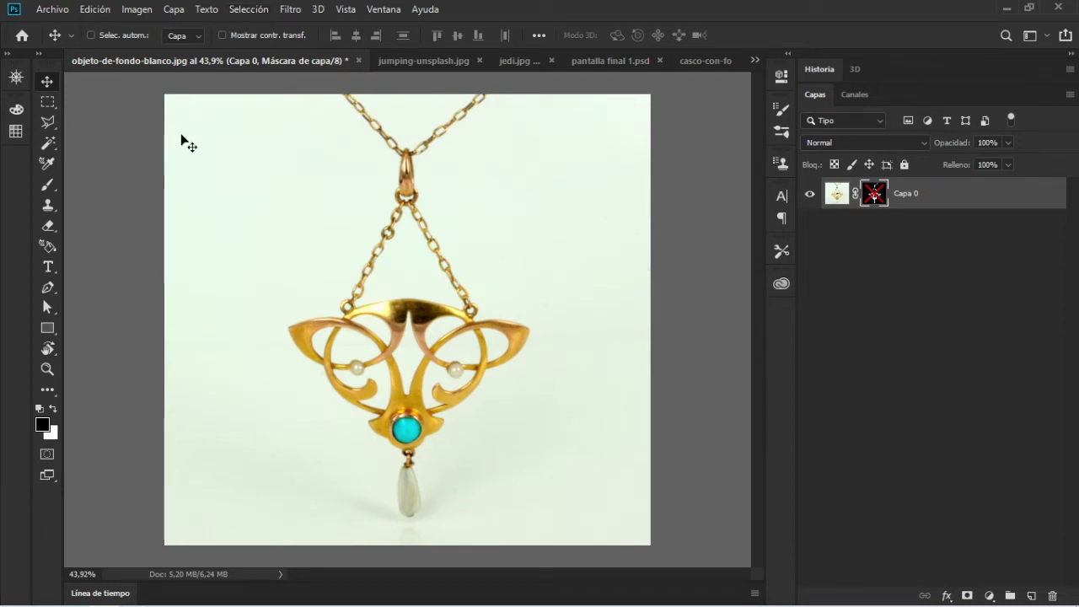
click(49, 143)
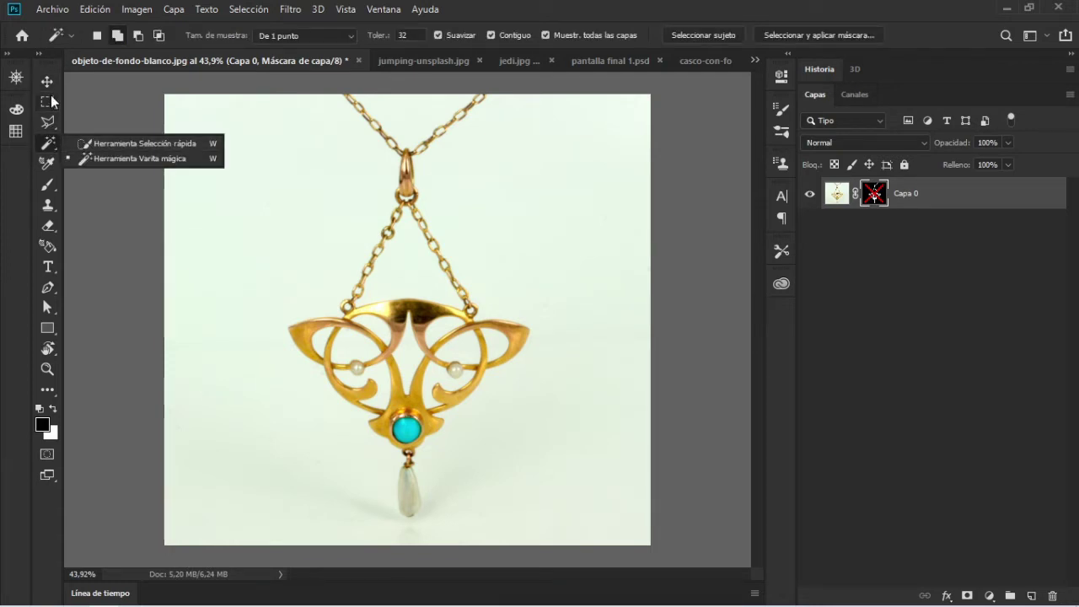
click(39, 53)
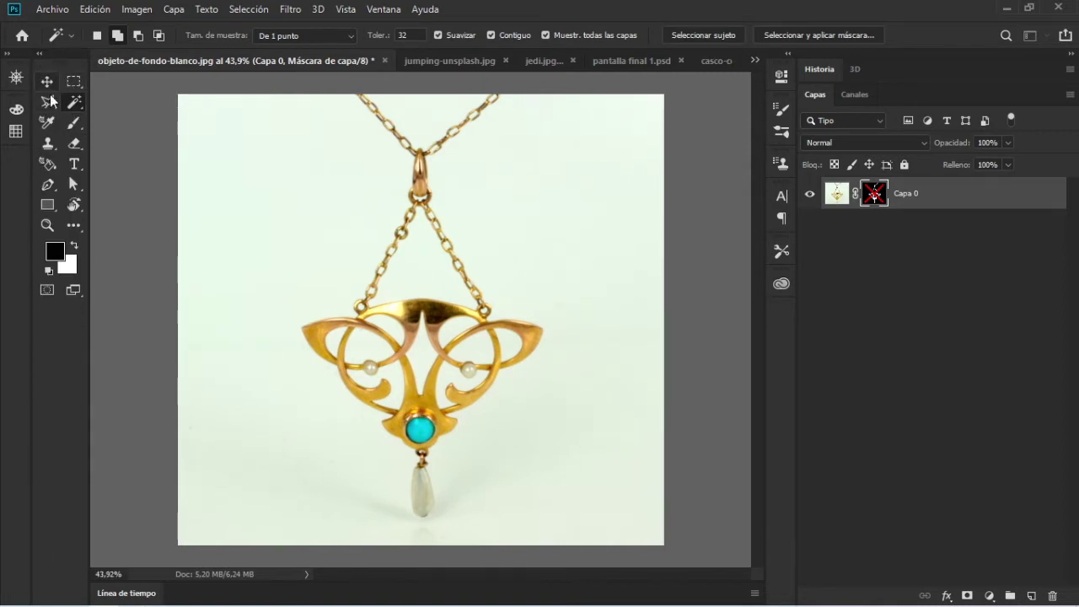
click(38, 54)
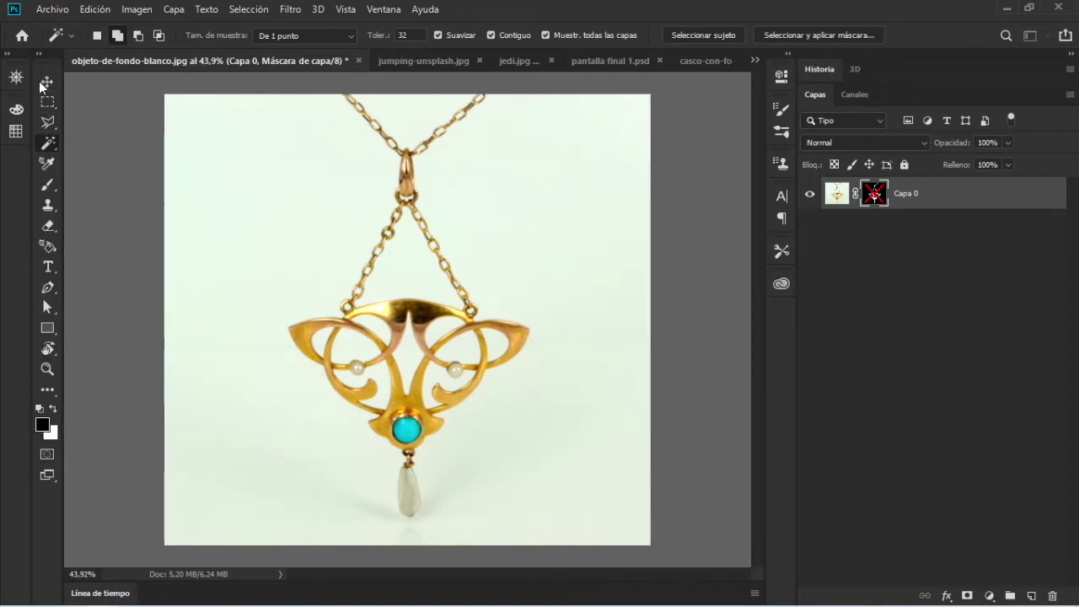
Step: Choose Herramienta Varita mágica from the selection tool group's flyout
right_click(47, 150)
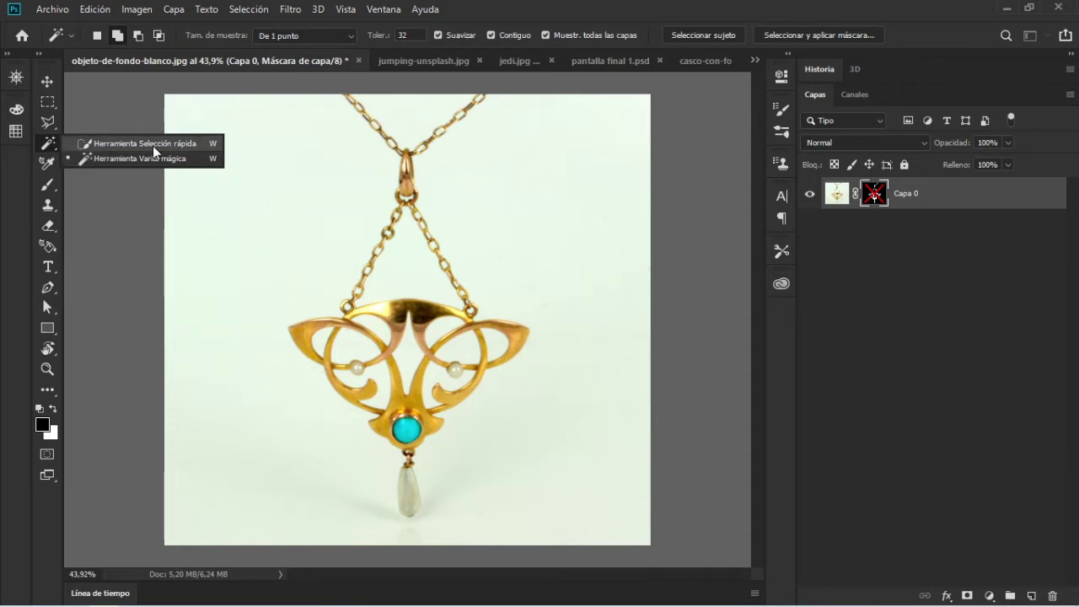
click(46, 155)
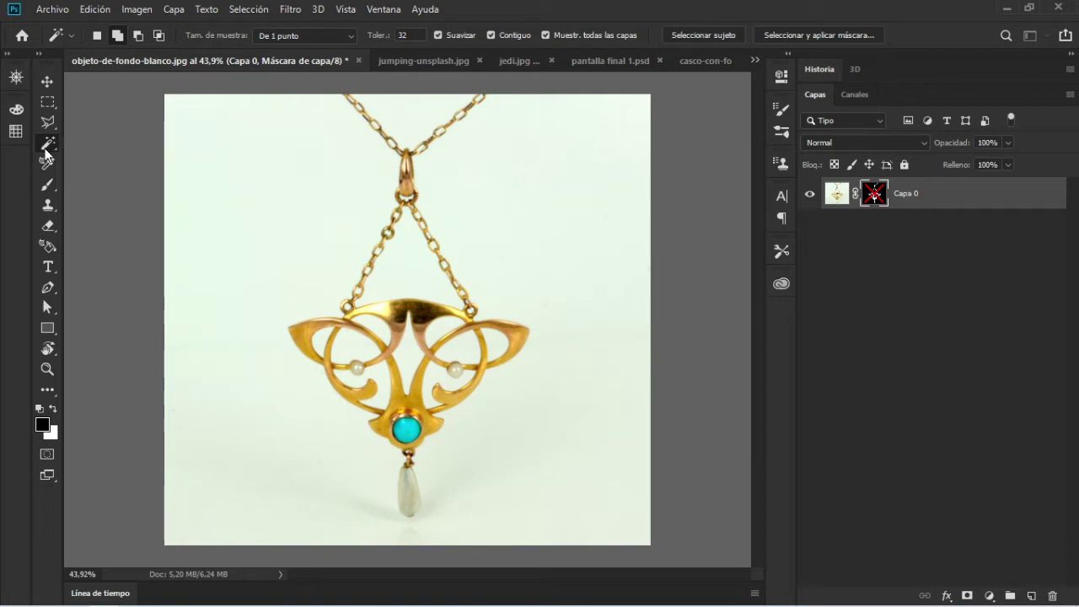
right_click(46, 154)
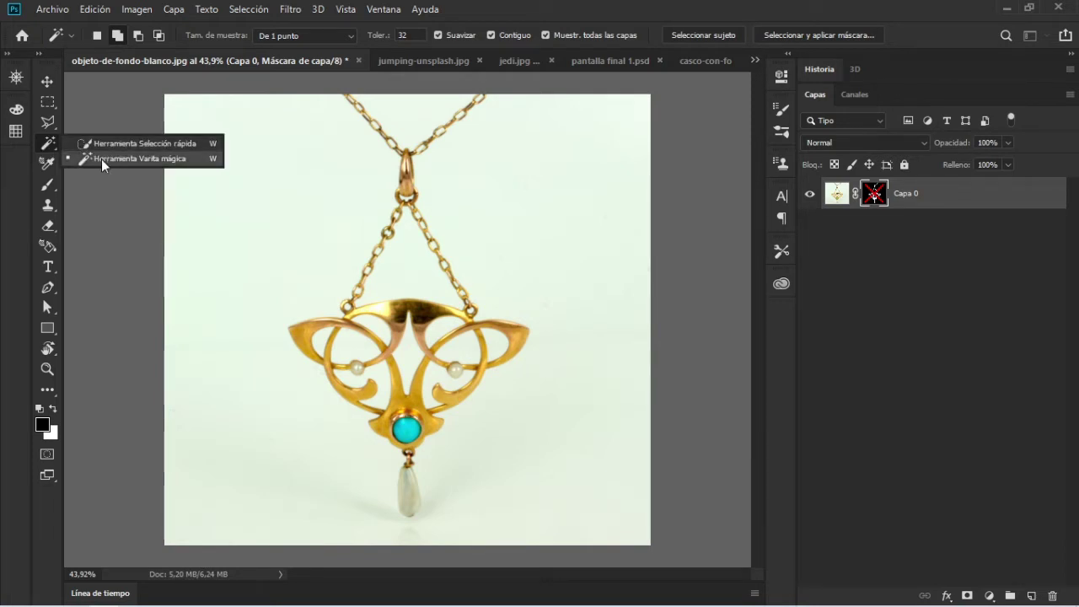
click(101, 159)
right_click(47, 144)
click(104, 144)
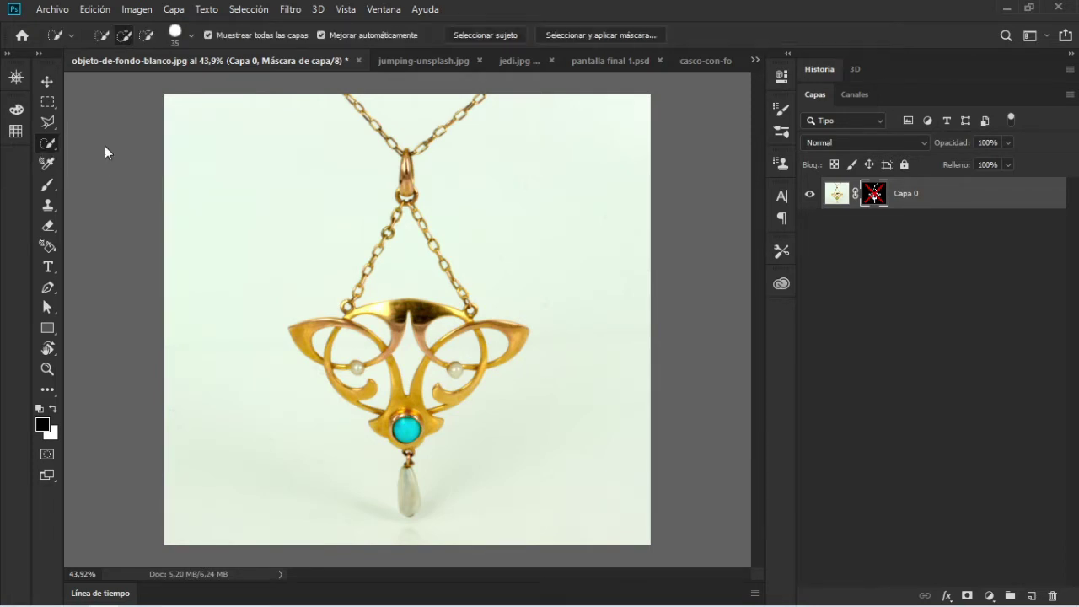
right_click(48, 143)
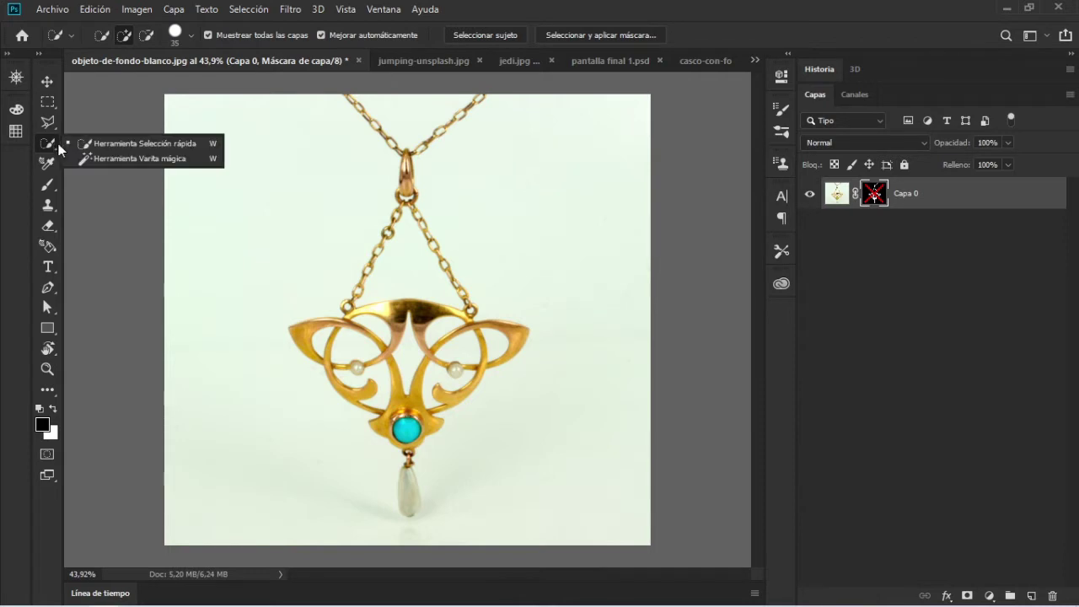
click(125, 160)
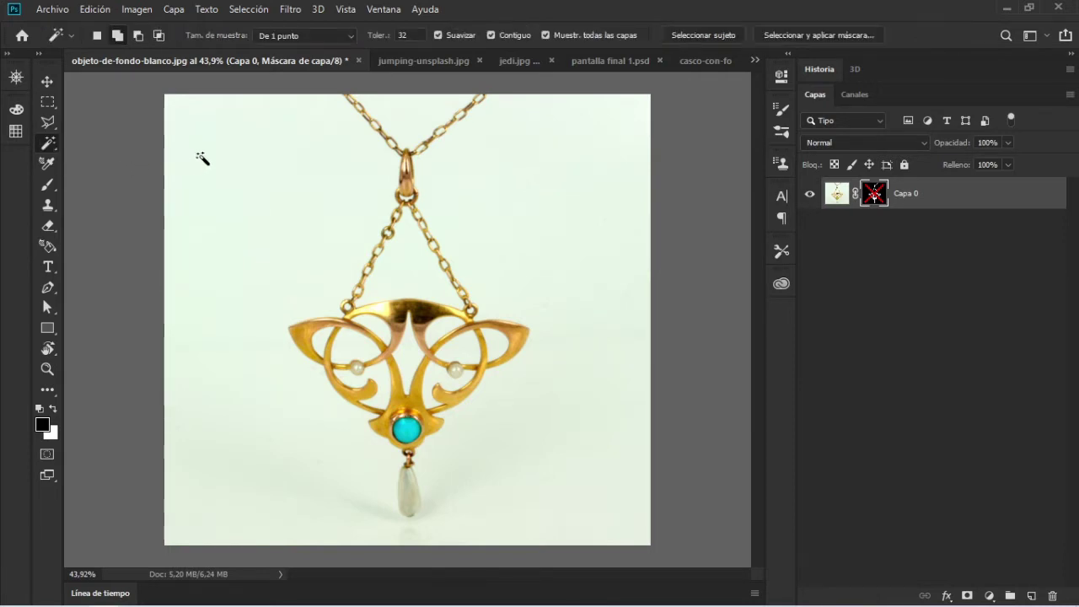
Step: Target Capa 0's image thumbnail and Magic Wand-select the pendant's white background
click(837, 195)
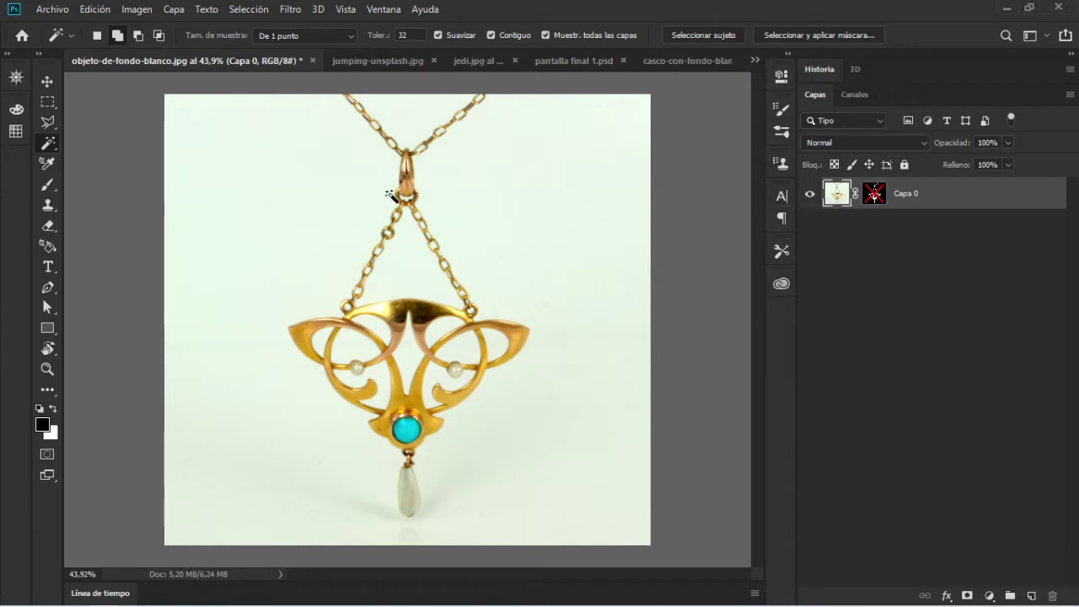
click(290, 195)
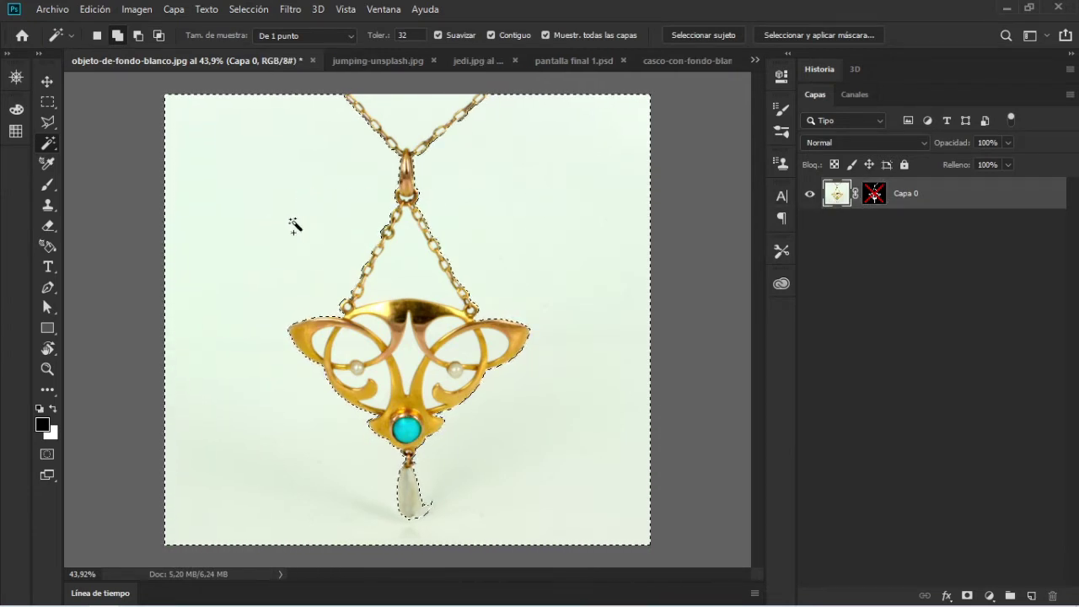
scroll(309, 266, up, 2)
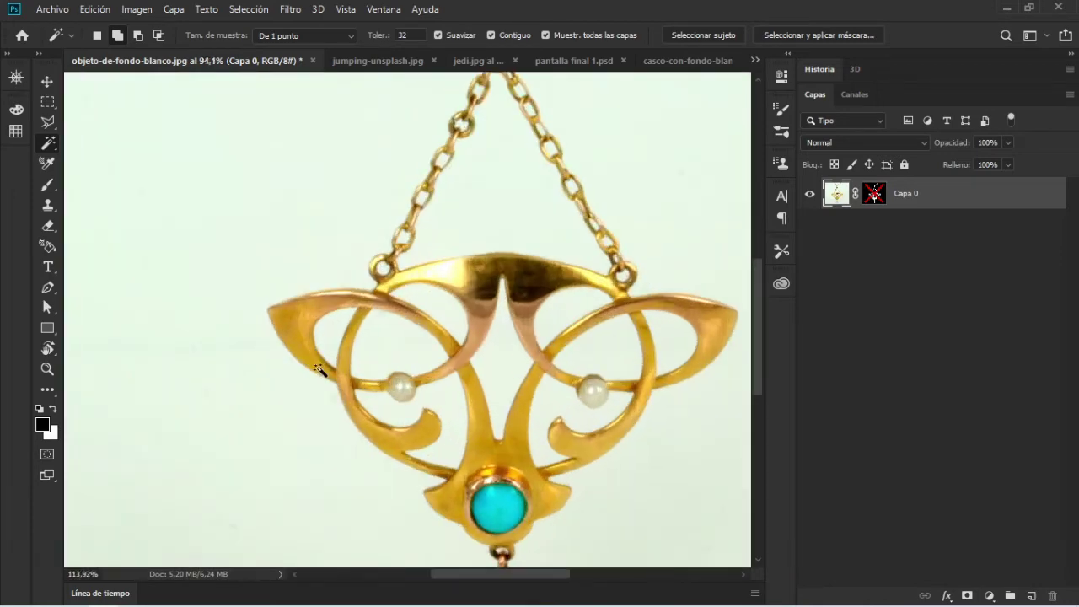
scroll(299, 362, up, 2)
scroll(250, 256, up, 2)
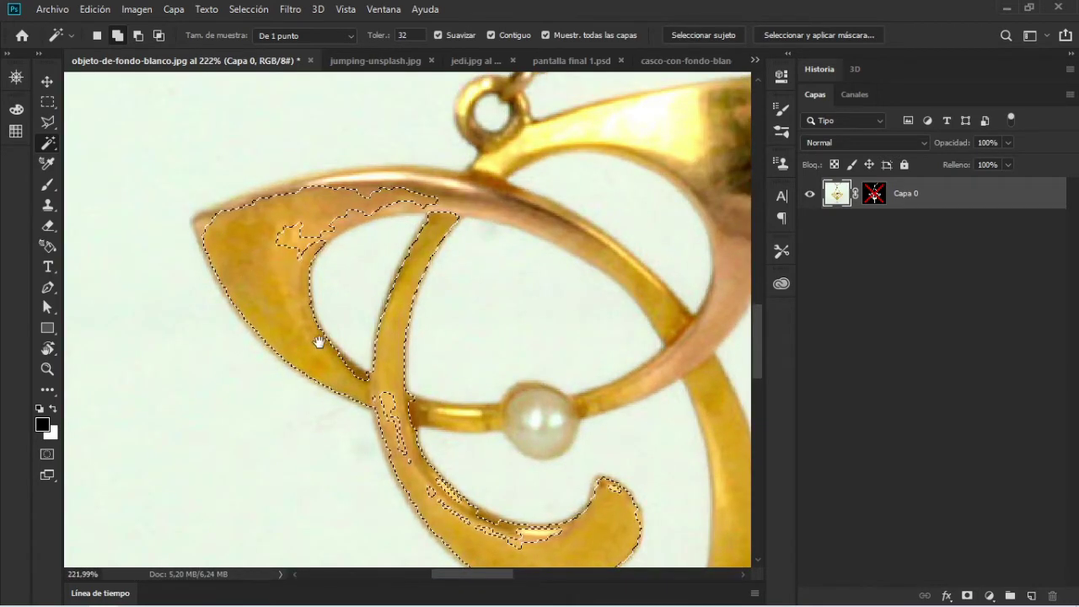
scroll(253, 287, down, 2)
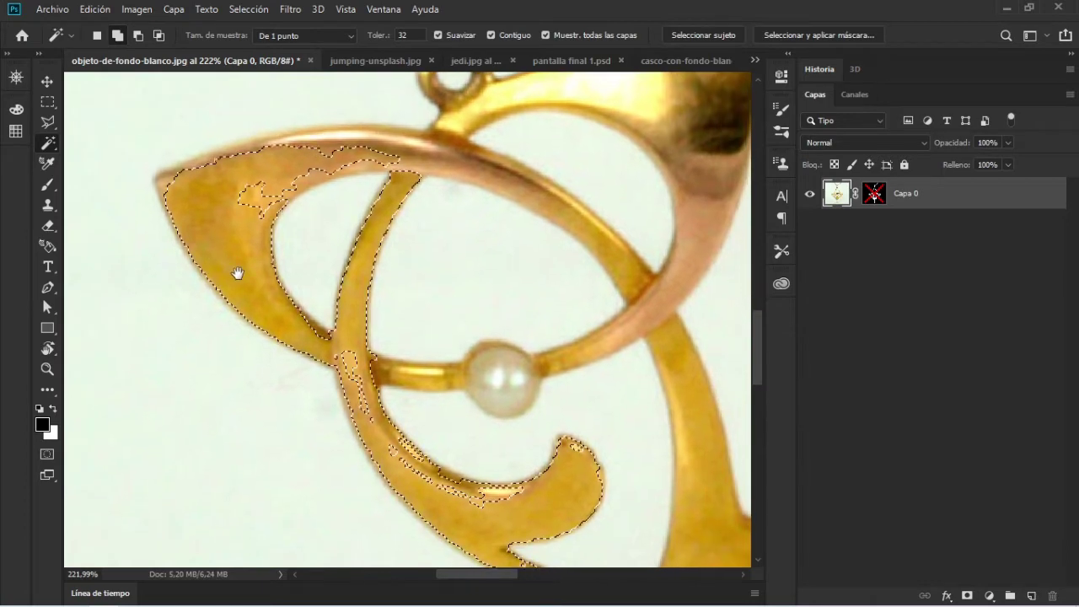
Step: Magic Wand-click the pendant's rings, arcs and top gold pieces, ending on the upper bar
click(561, 358)
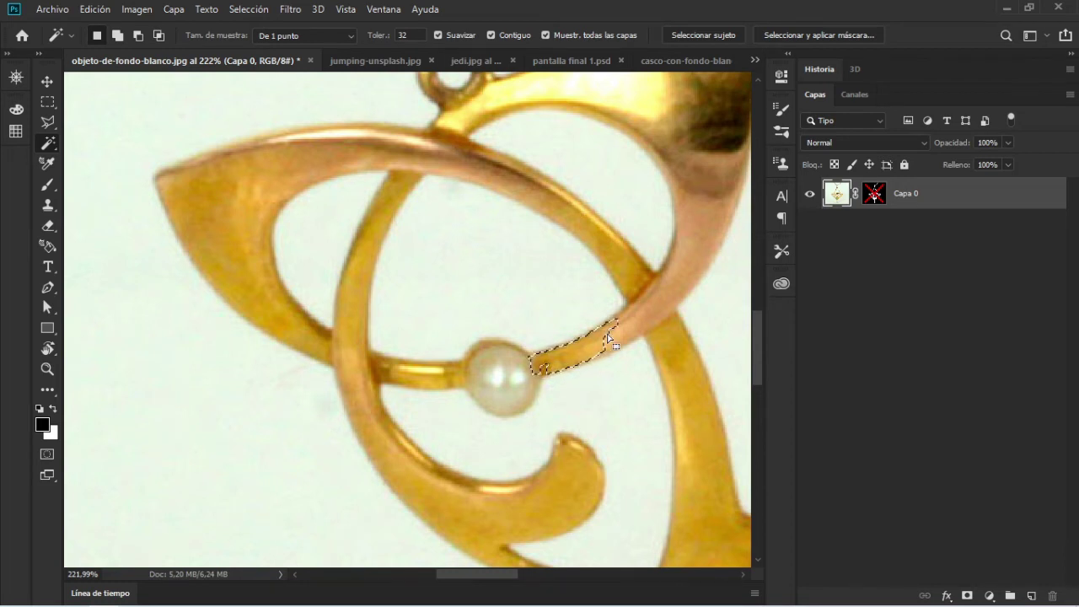
click(375, 232)
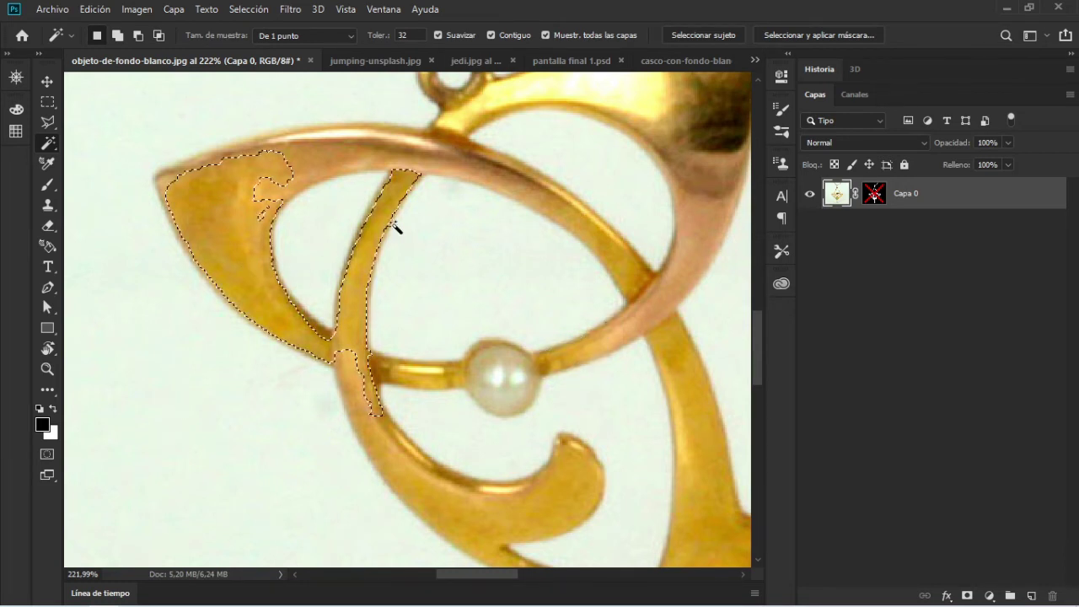
click(460, 175)
click(684, 248)
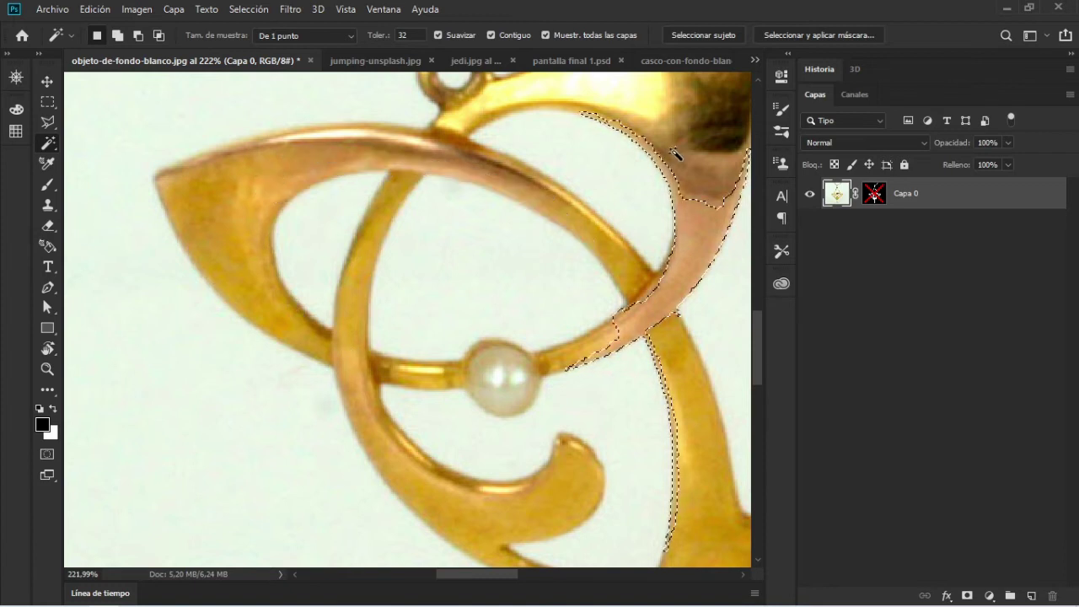
click(653, 127)
click(558, 102)
click(500, 108)
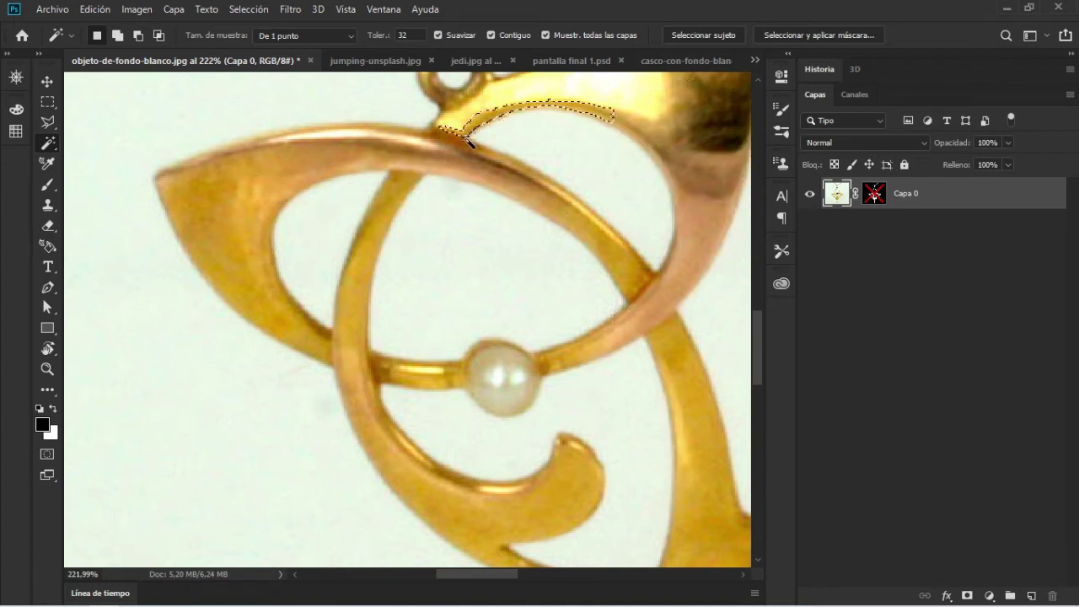
click(445, 127)
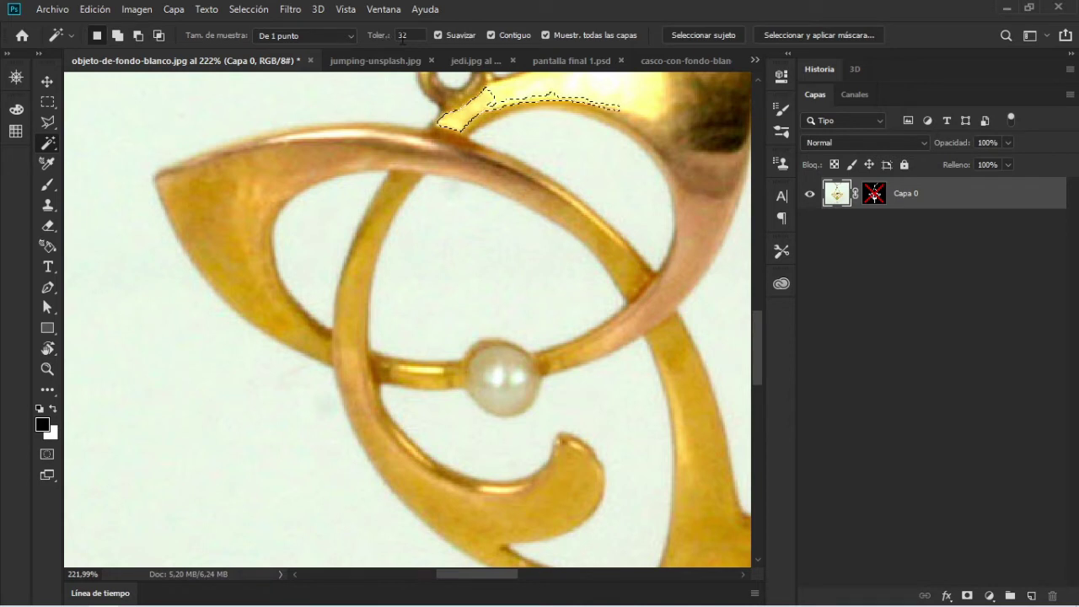
Step: Zoom back out to view the whole pendant
scroll(450, 144, down, 2)
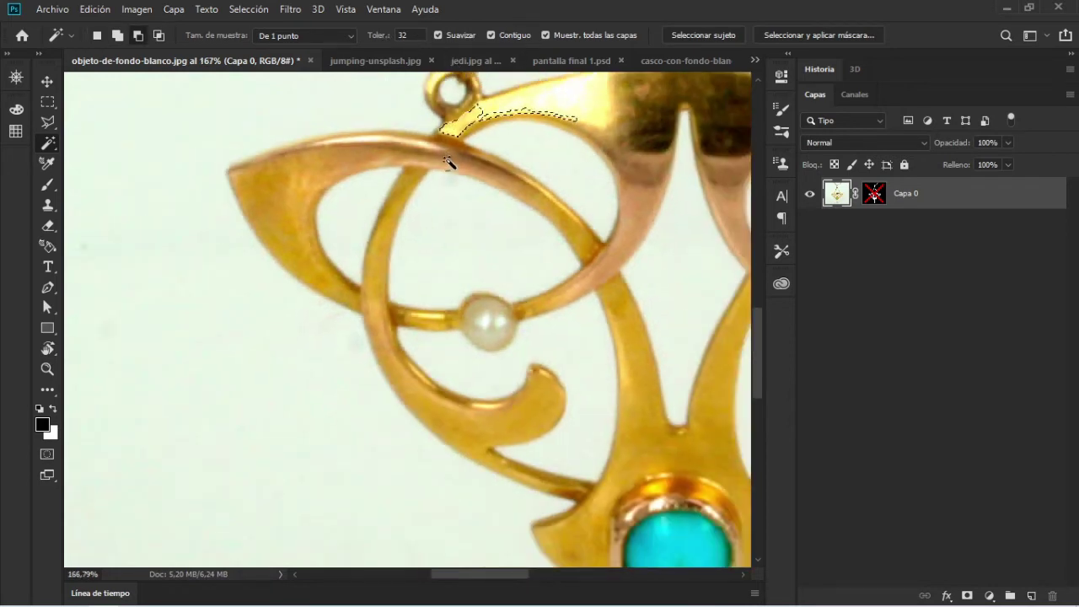
scroll(451, 164, down, 1)
drag(518, 174, 224, 223)
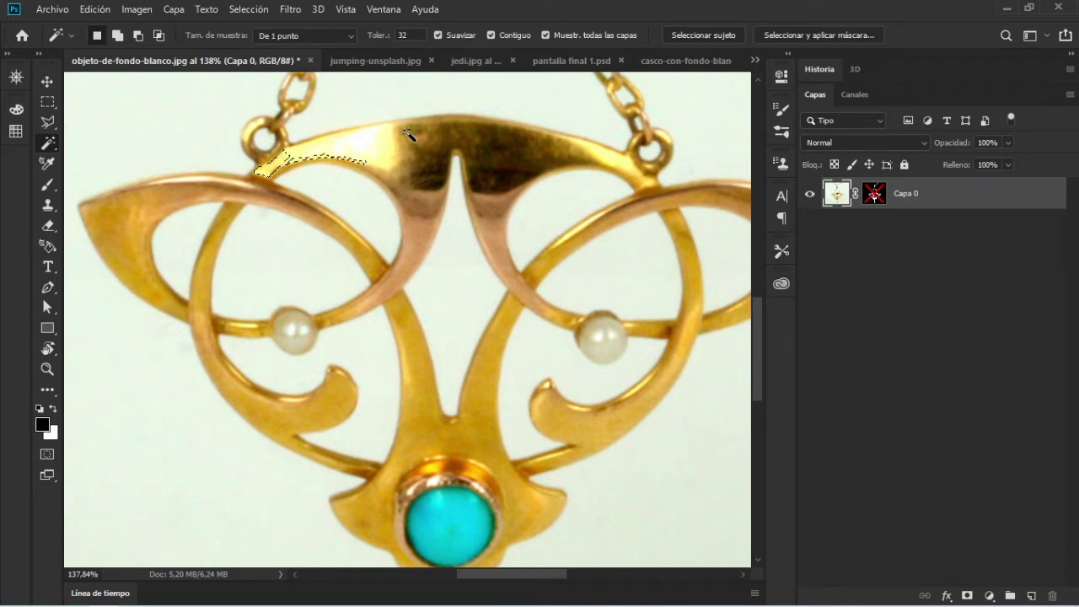
scroll(410, 257, down, 2)
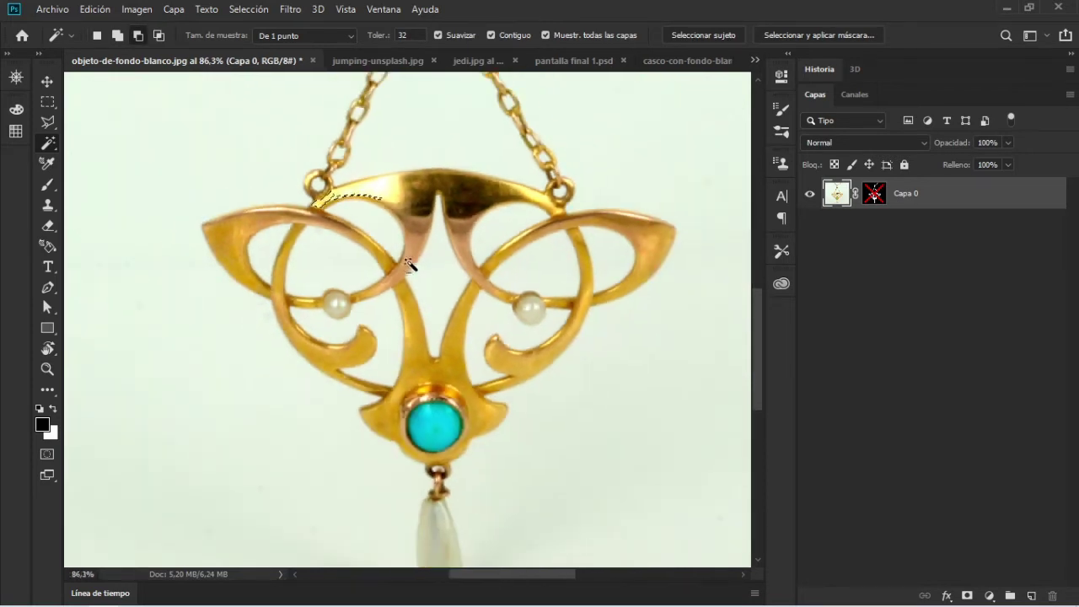
scroll(414, 282, down, 1)
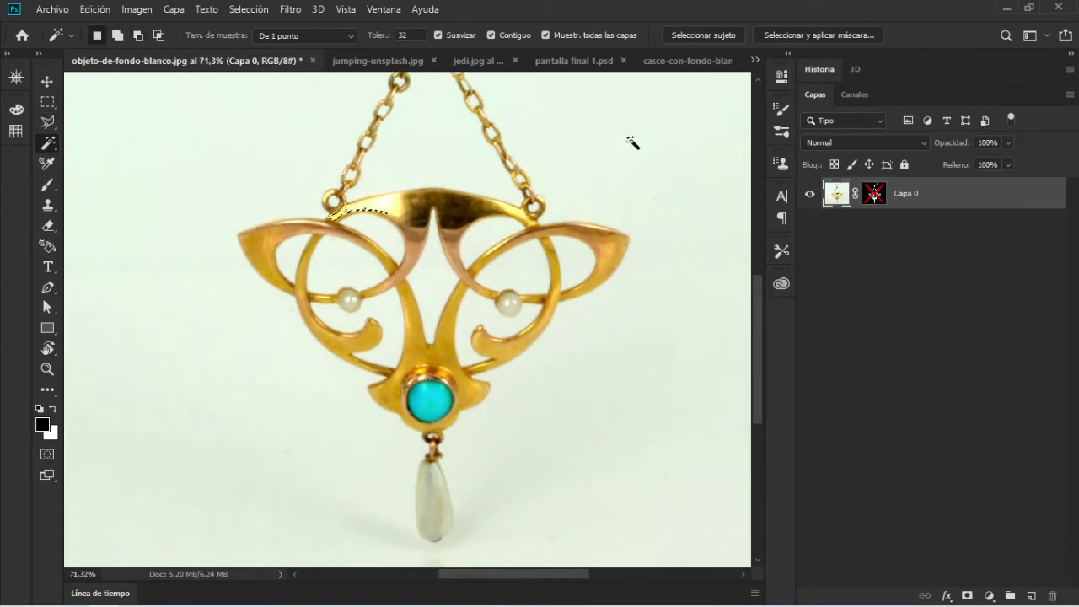
Step: Turn on the pendant's layer mask and zoom around the pendant's top
shift+click(873, 196)
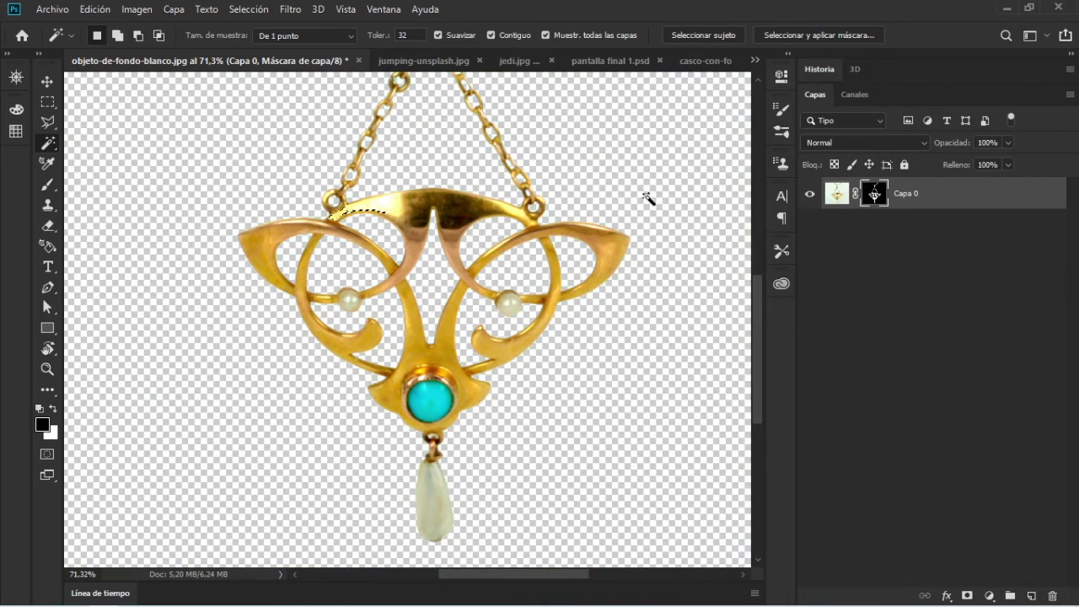
mouse_move(516, 196)
mouse_down()
mouse_move(462, 281)
mouse_move(482, 175)
mouse_move(501, 173)
mouse_up()
scroll(253, 181, up, 2)
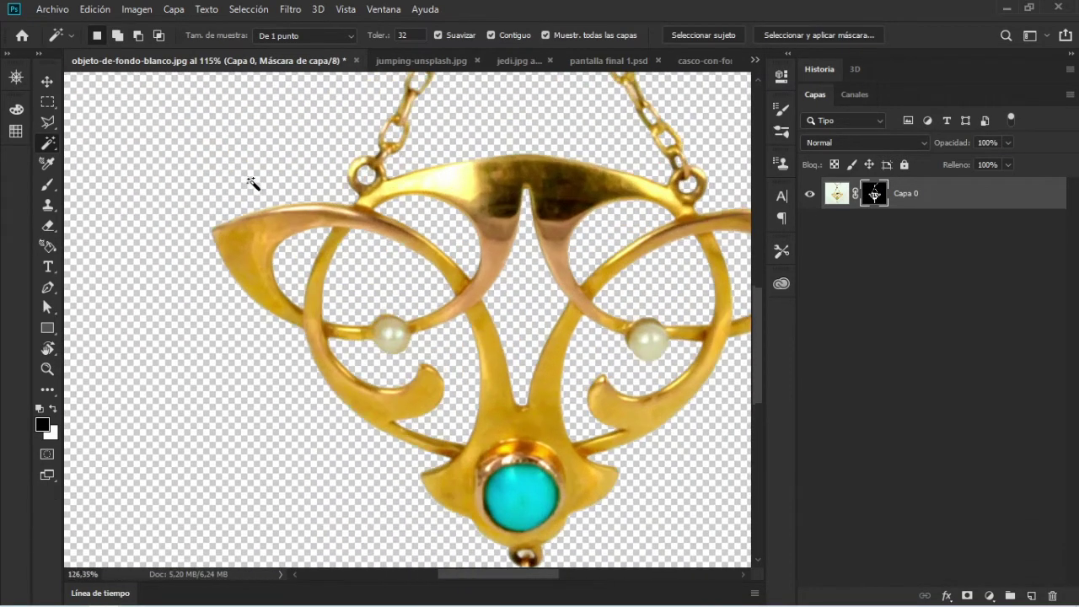
scroll(253, 181, up, 2)
scroll(270, 187, up, 1)
scroll(314, 184, up, 1)
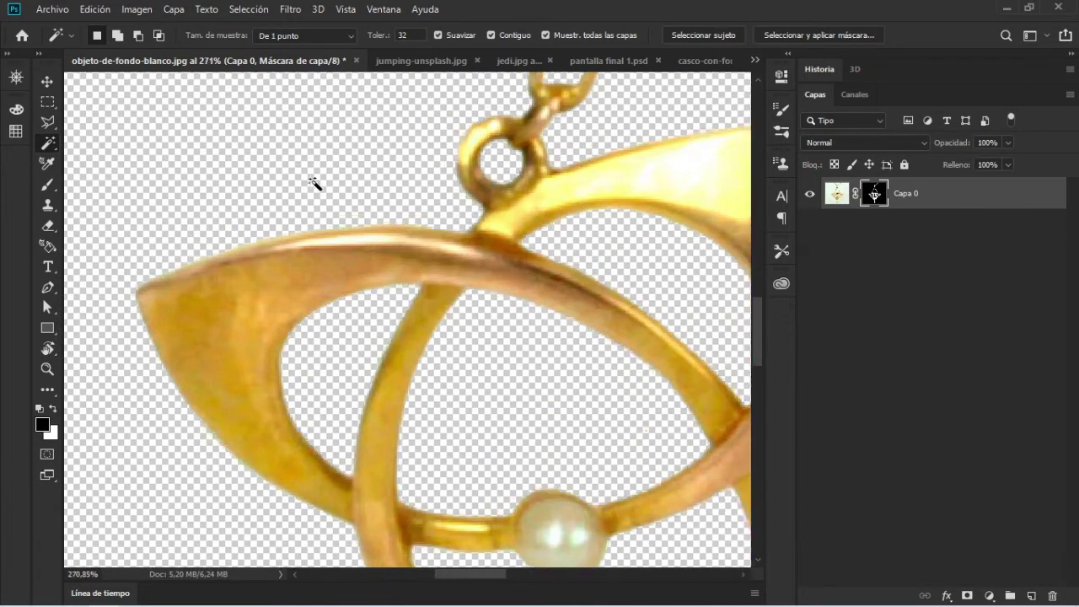
scroll(316, 183, up, 1)
scroll(318, 191, down, 2)
scroll(318, 190, down, 1)
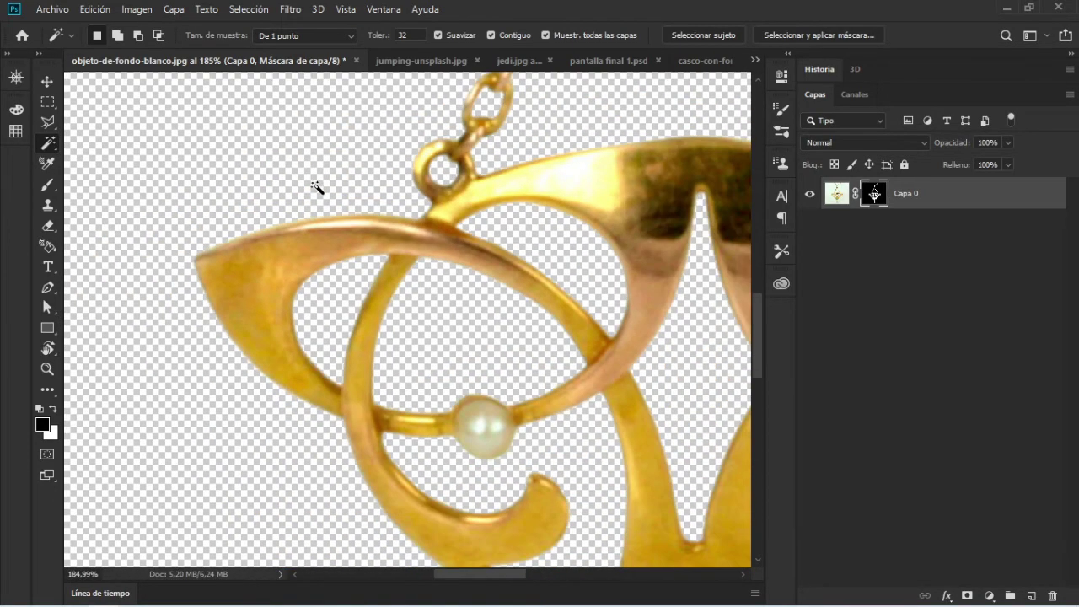
scroll(320, 188, down, 3)
scroll(320, 185, up, 2)
scroll(320, 185, down, 2)
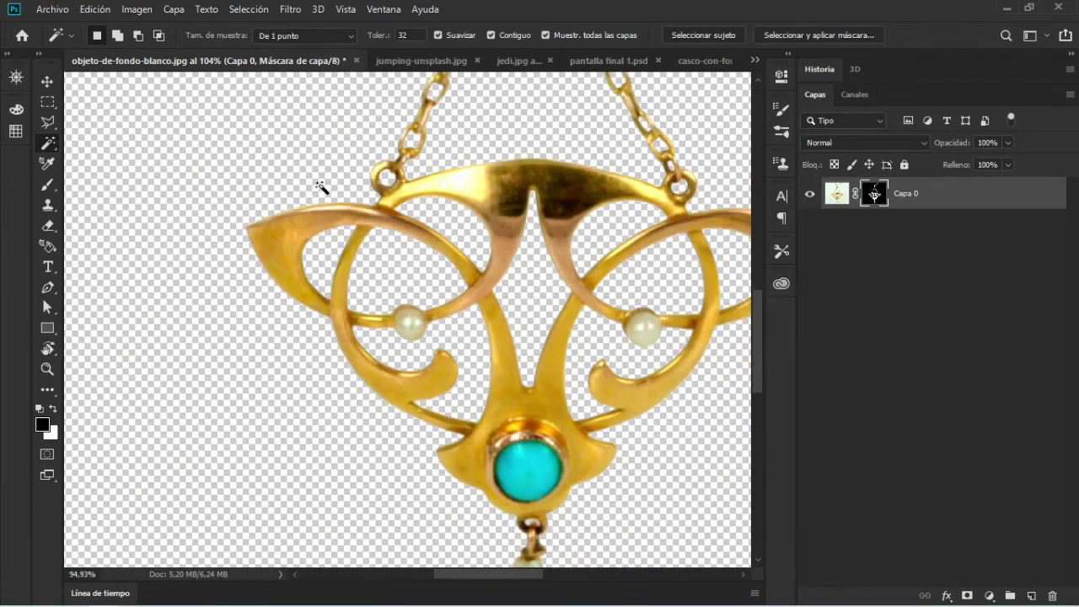
scroll(337, 193, up, 2)
scroll(341, 203, up, 1)
scroll(340, 206, down, 1)
scroll(340, 207, down, 1)
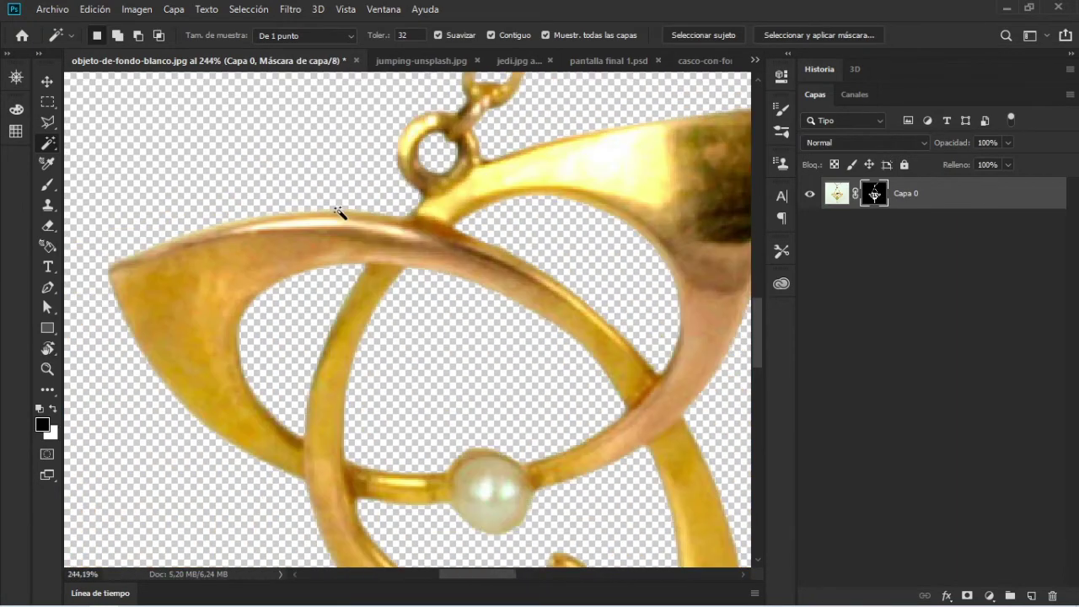
scroll(343, 209, down, 1)
scroll(345, 215, down, 1)
scroll(345, 214, down, 2)
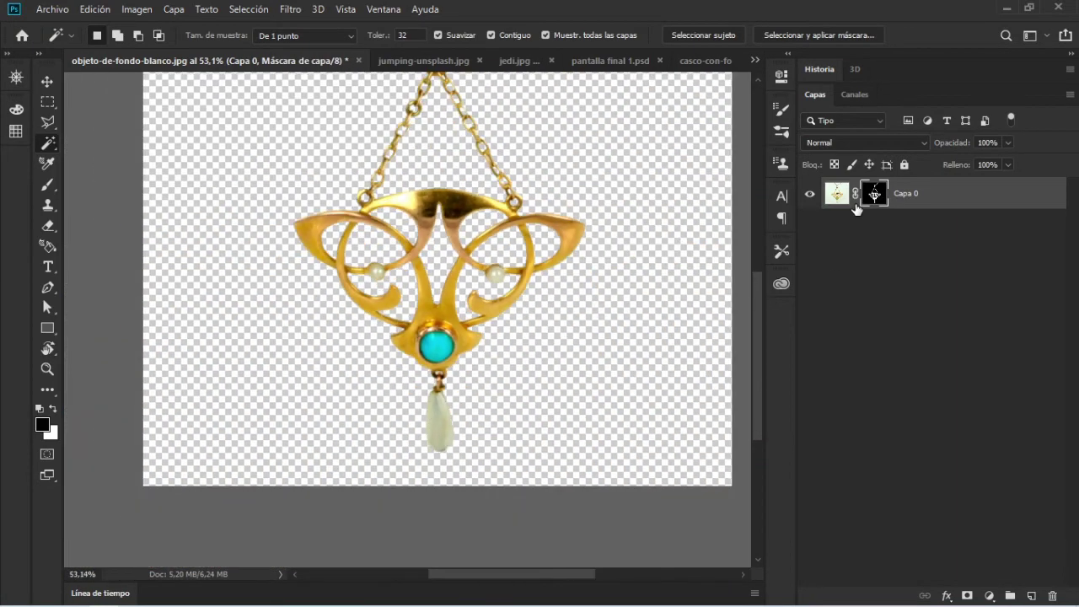
Step: Disable Capa 0's layer mask, then switch to the jumping-unsplash.jpg document
shift+click(874, 196)
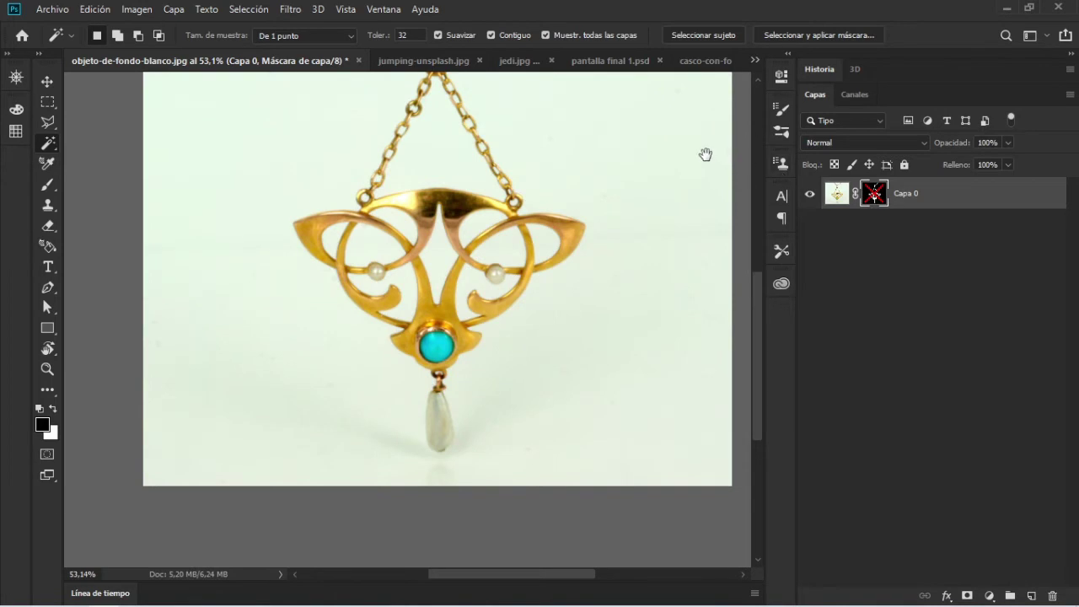
drag(705, 154, 700, 206)
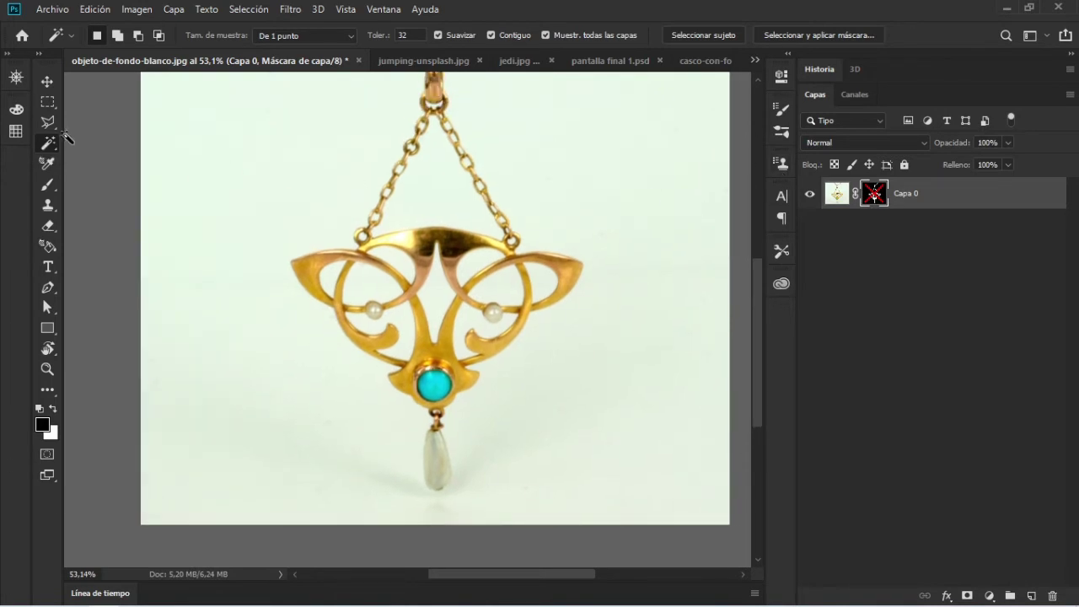
click(418, 62)
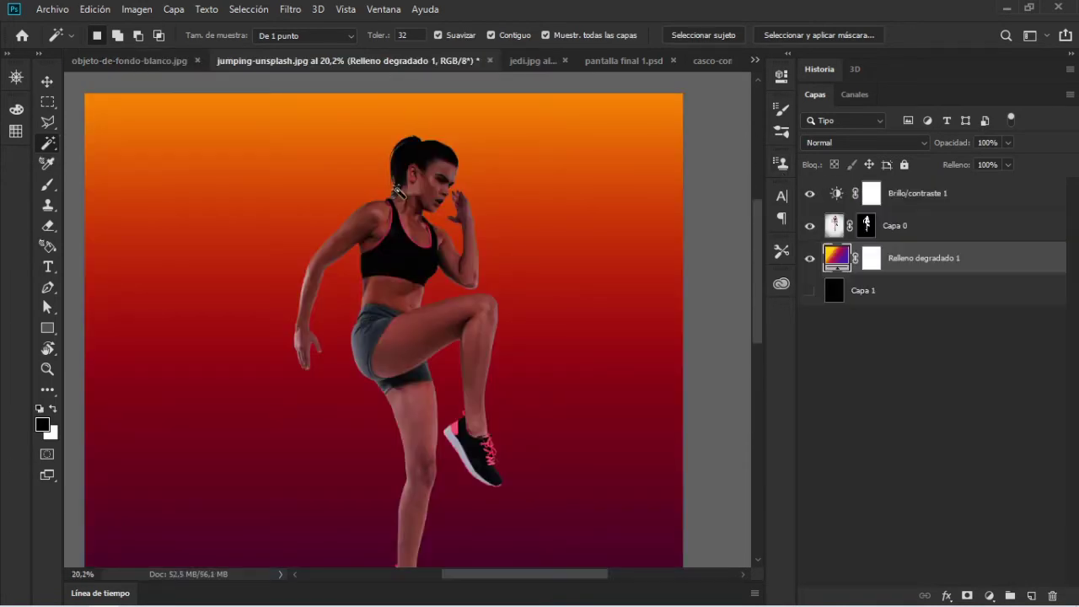
Step: Pick Quick Selection, toggle Relleno degradado 1 off and on, then go to jedi.jpg
right_click(48, 154)
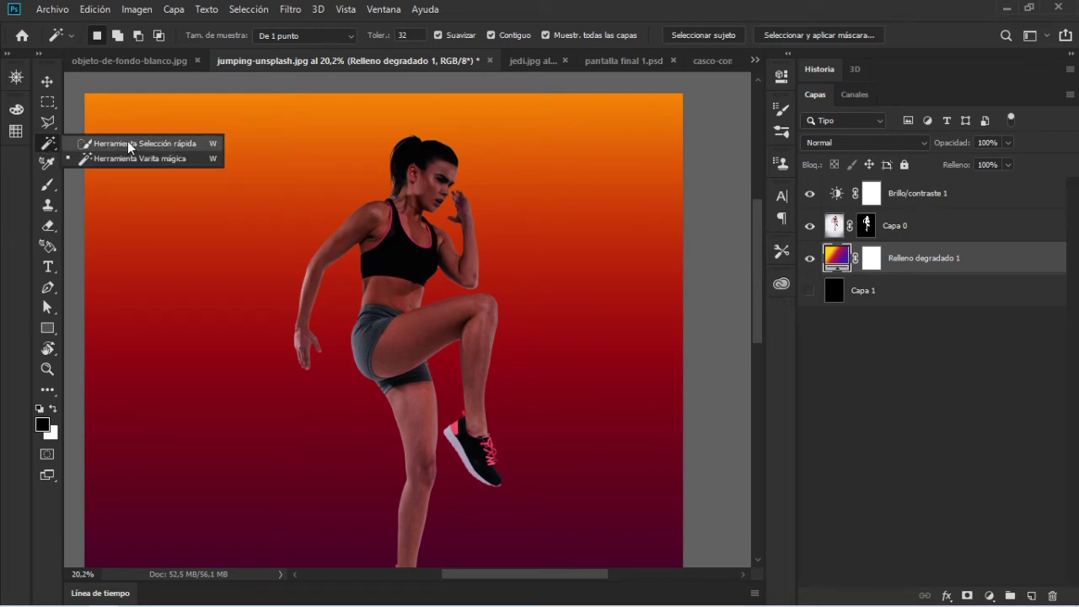
click(129, 145)
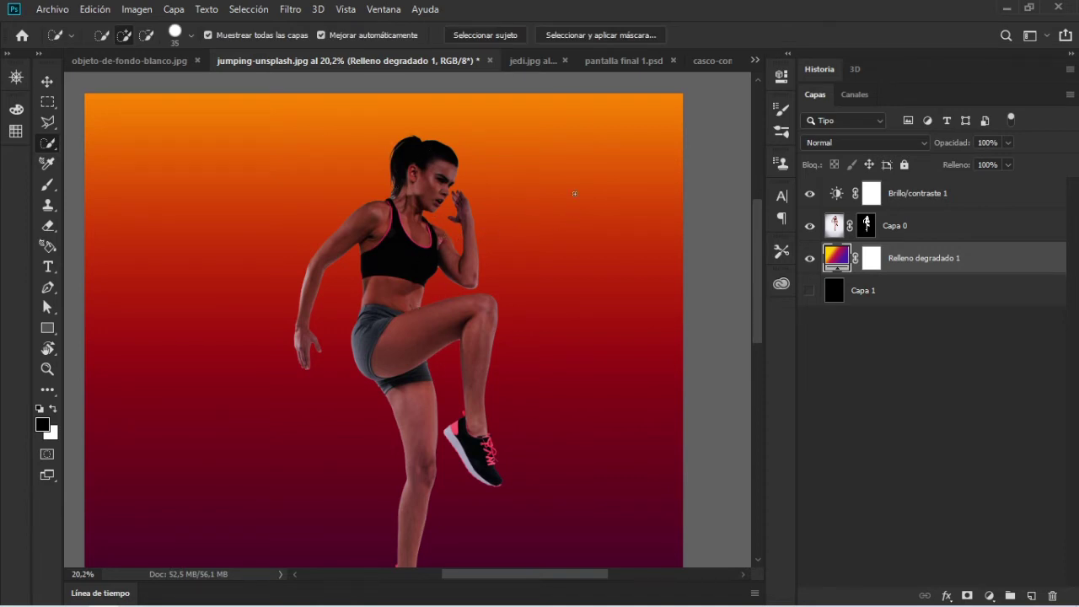
click(810, 256)
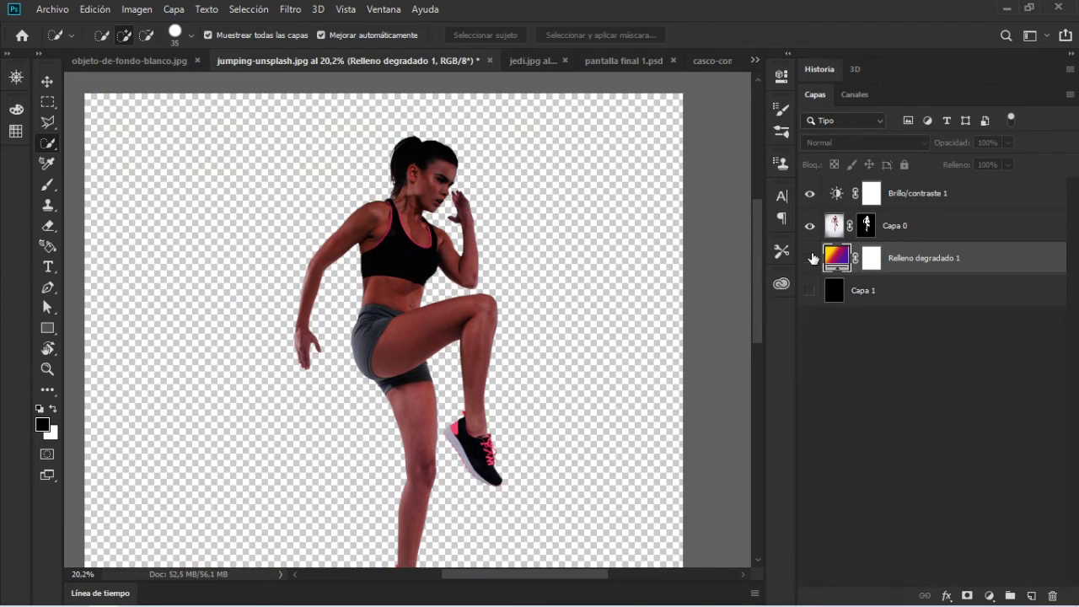
click(809, 258)
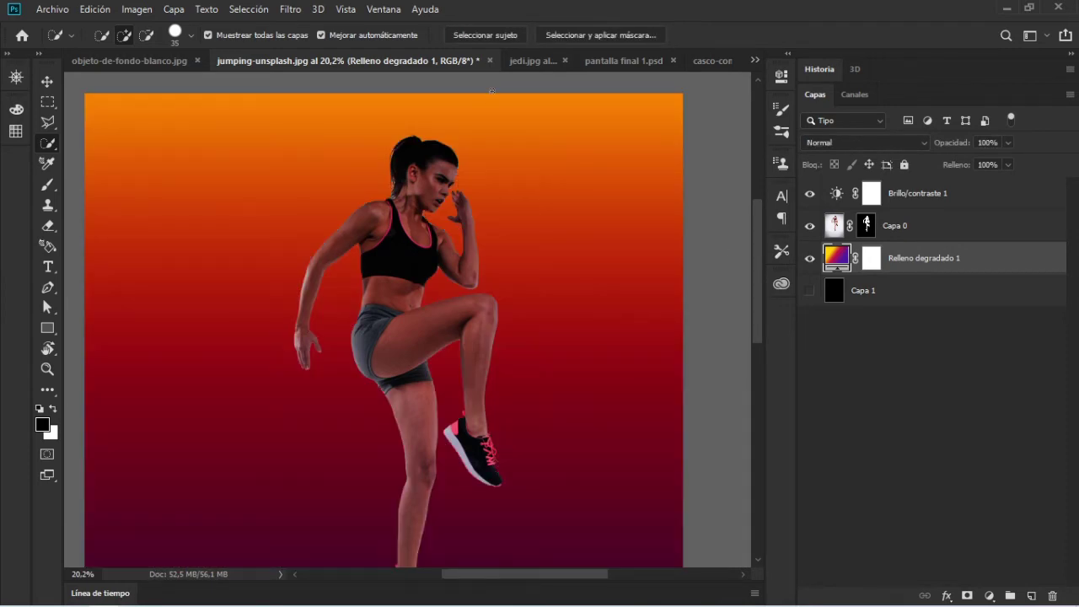
click(518, 60)
Step: Zoom into the jedi figure, swap Magic Wand and Quick Selection, then go to casco-con-fondo-blanco.jpg
key(z)
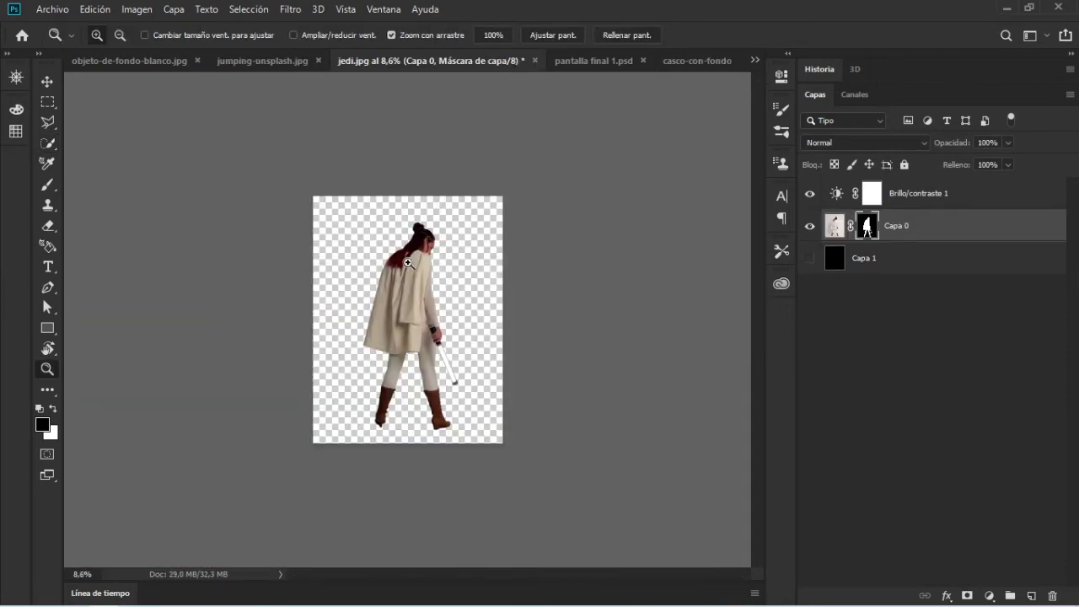
mouse_move(408, 293)
mouse_down()
mouse_move(476, 293)
mouse_move(403, 297)
mouse_up()
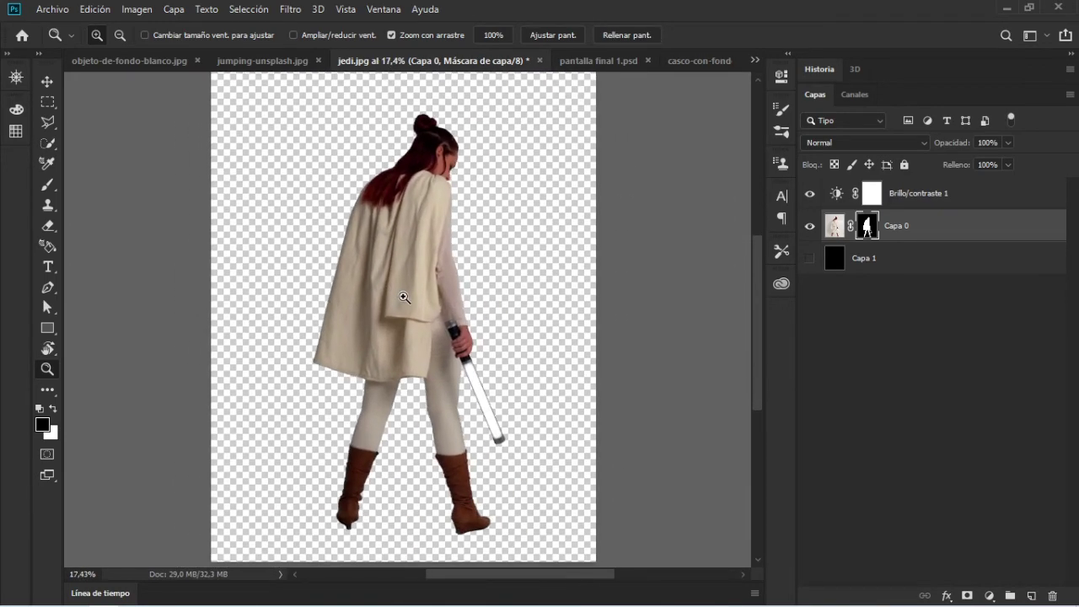
click(48, 143)
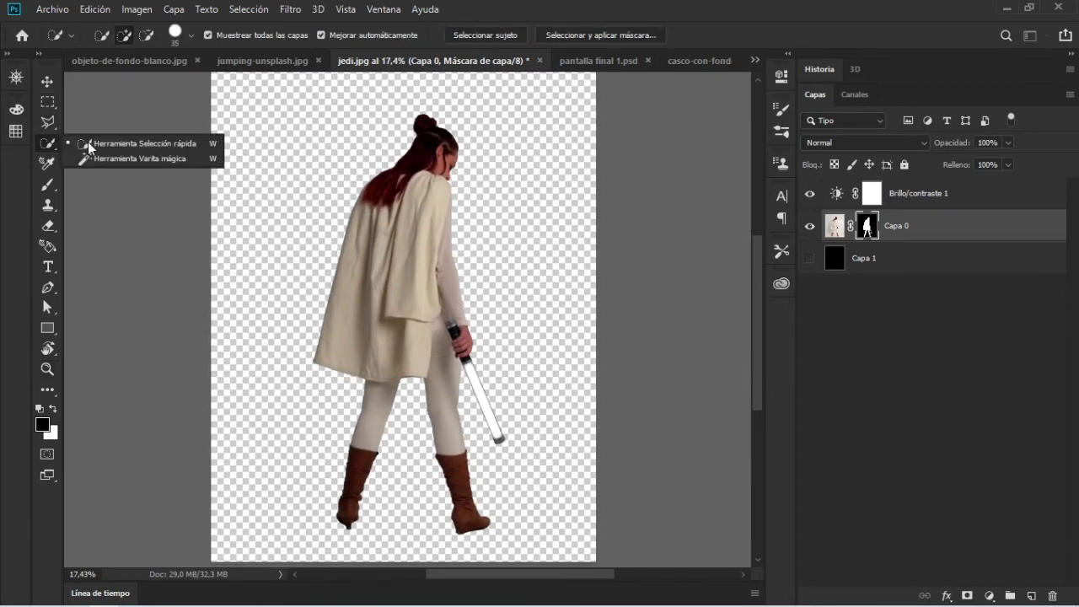
click(112, 159)
click(48, 143)
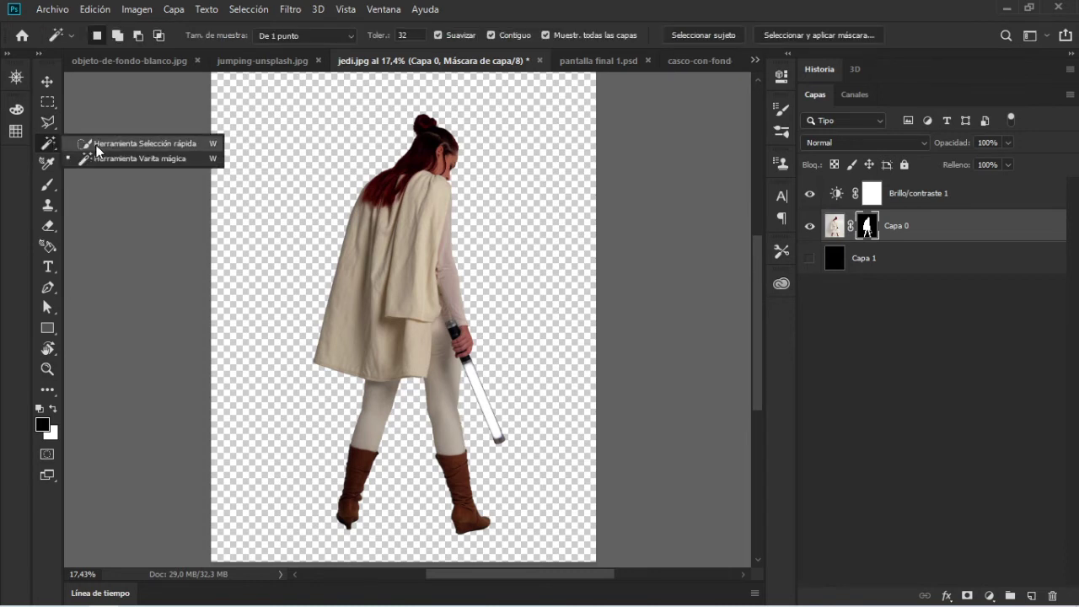
click(112, 141)
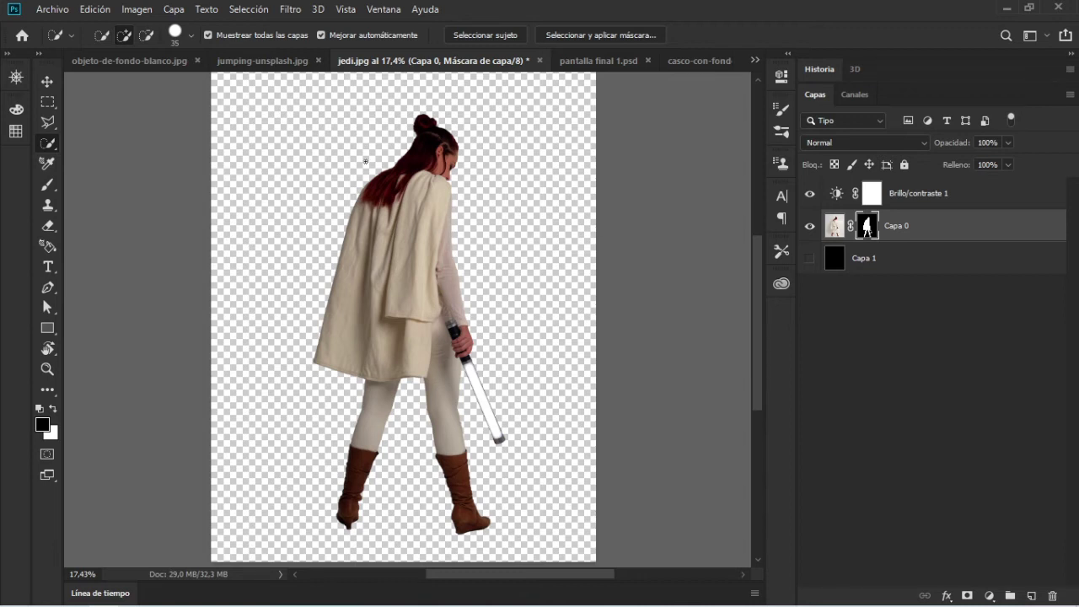
click(674, 59)
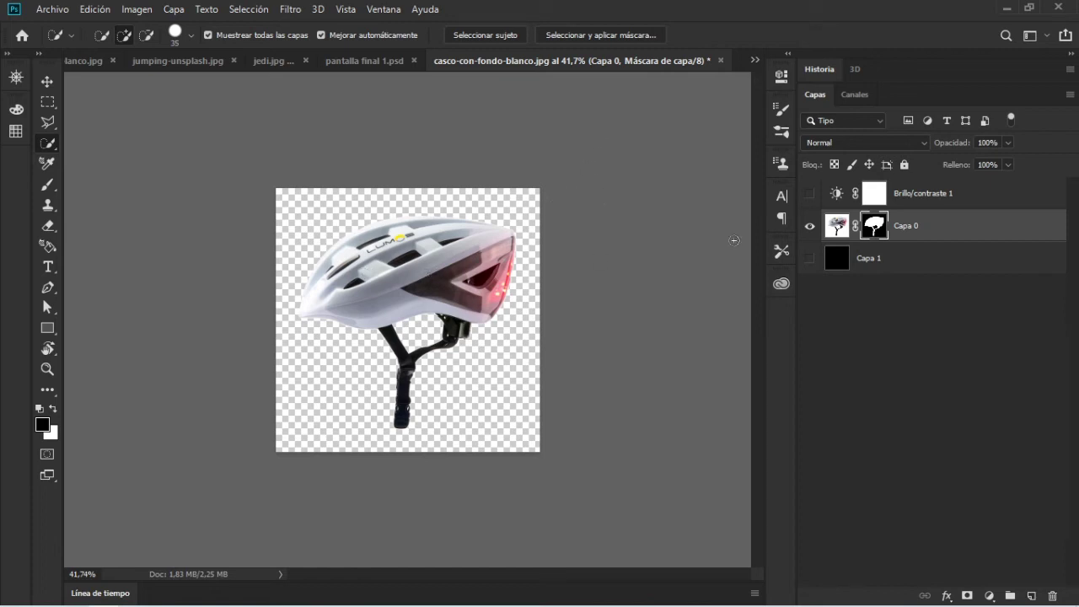
Step: Disable the helmet's Capa 0 mask, zoom into its rear light, then fit the image with Ctrl+0
shift+click(878, 232)
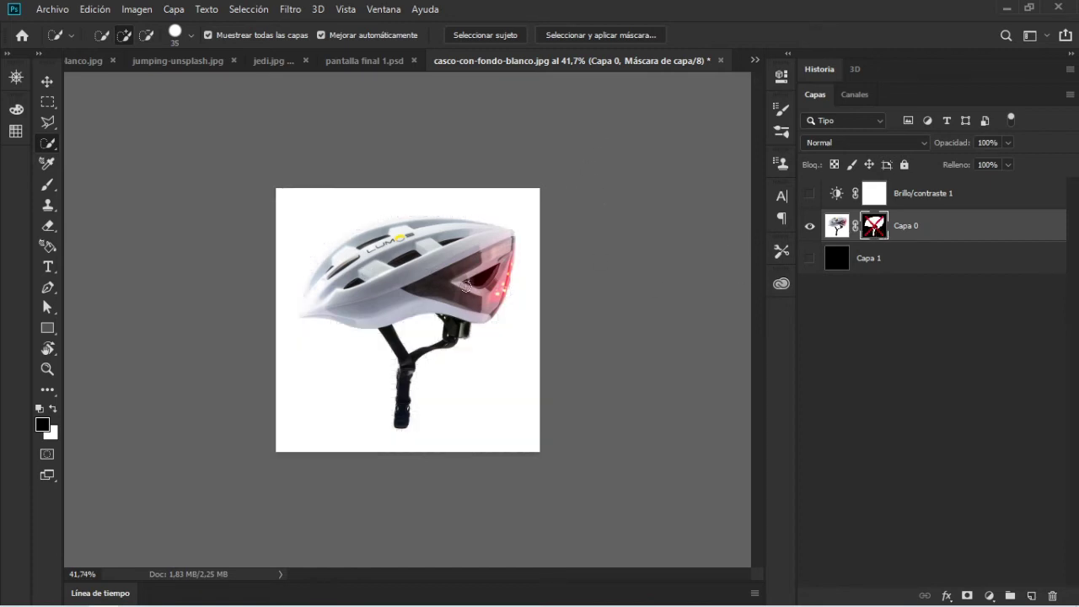
key(z)
drag(410, 292, 477, 286)
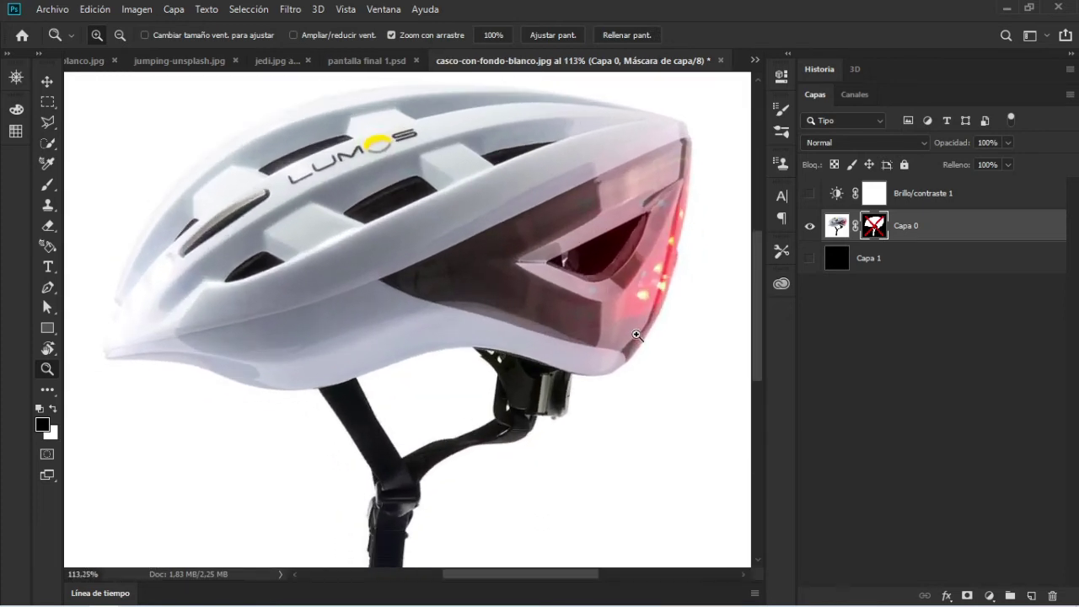
drag(645, 339, 702, 336)
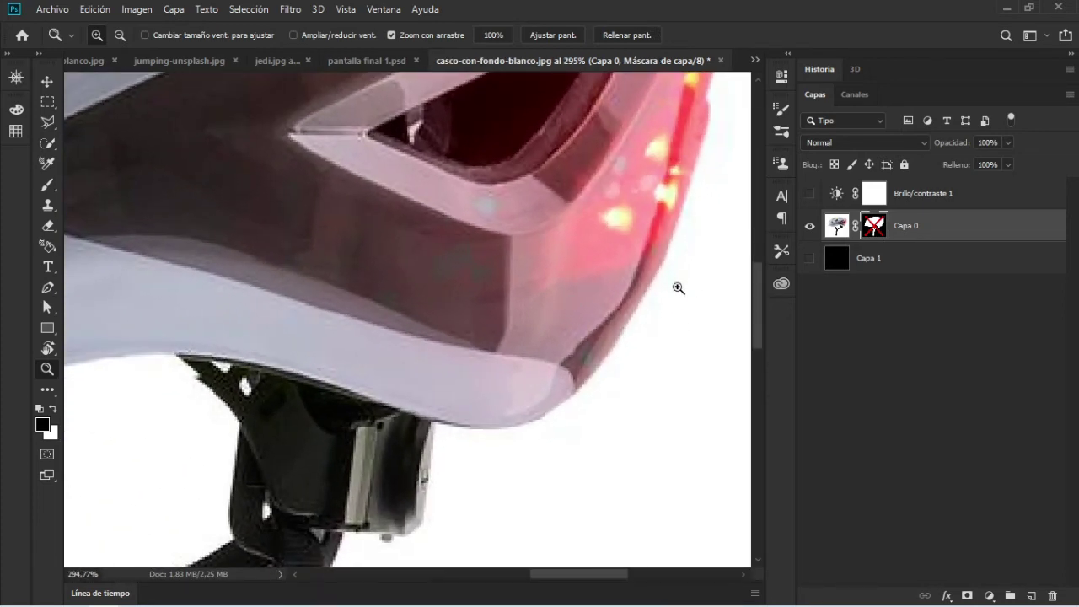
key(ctrl+0)
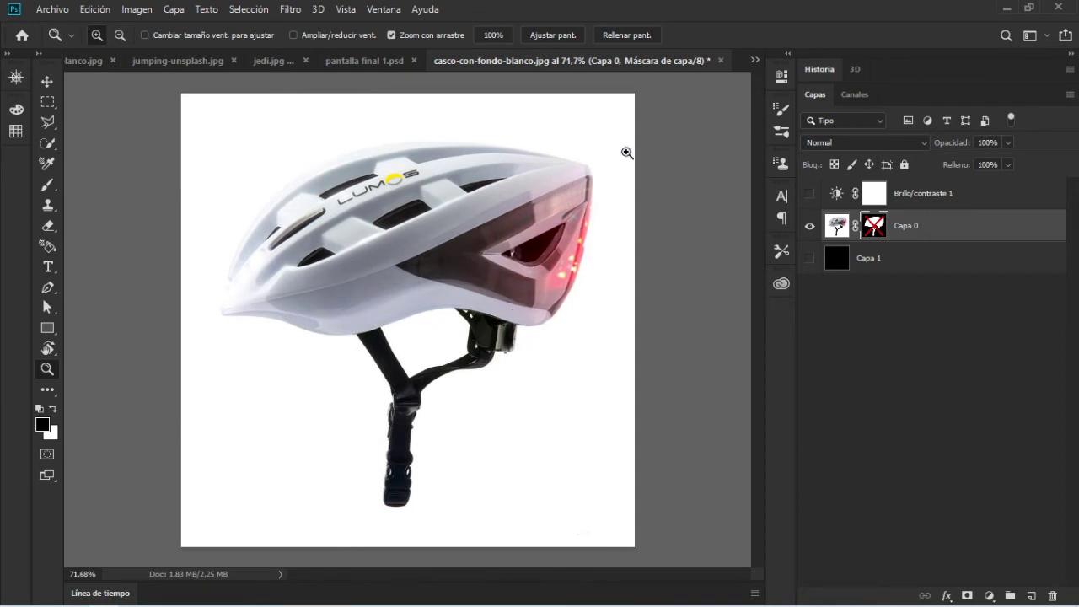
key(ctrl+Tab)
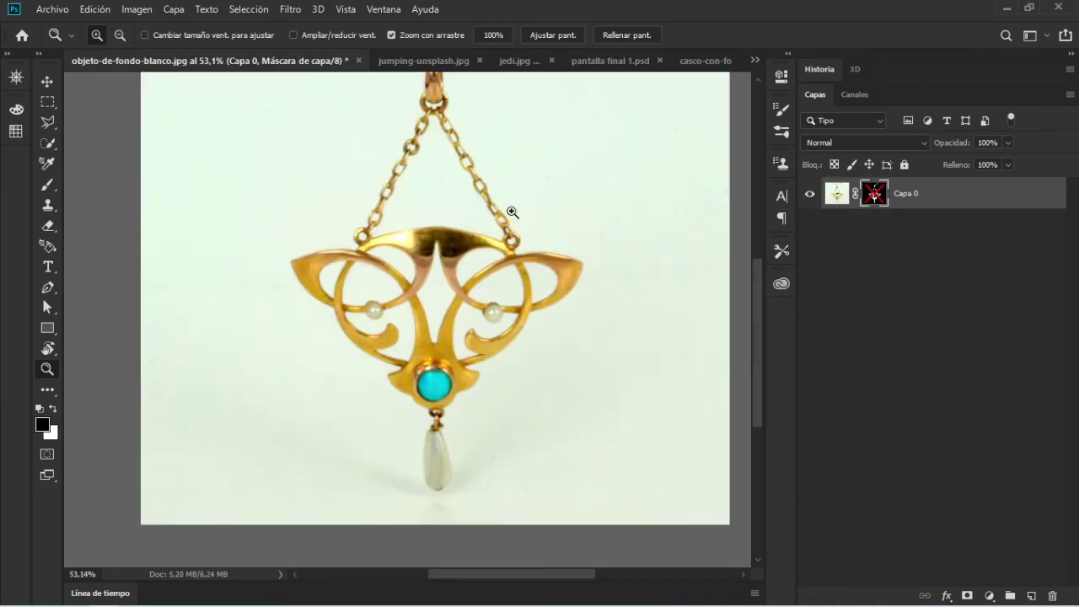
key(ctrl+shift+Tab)
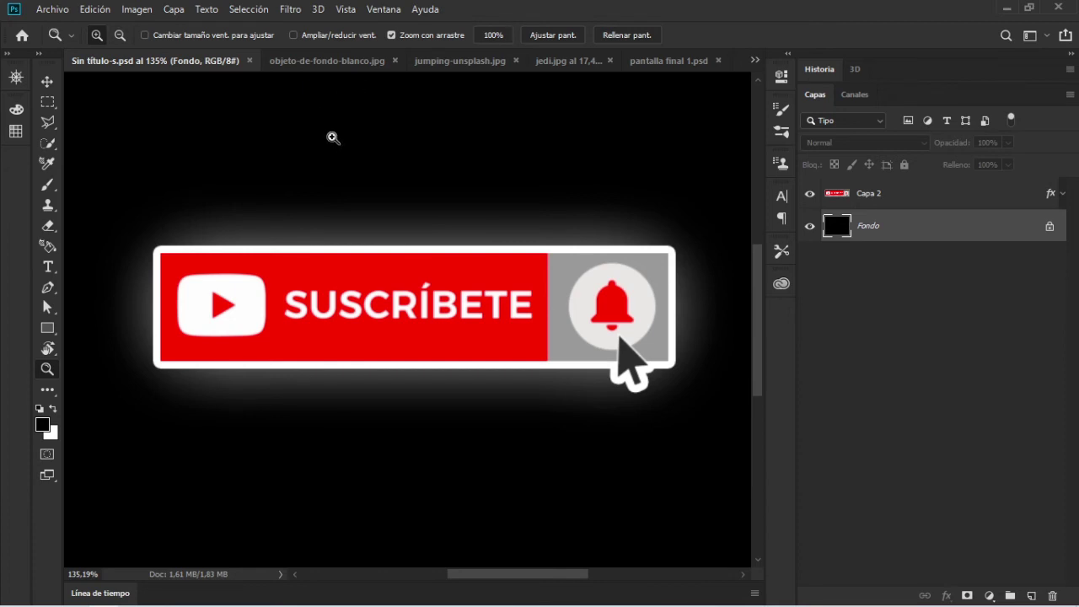
click(327, 61)
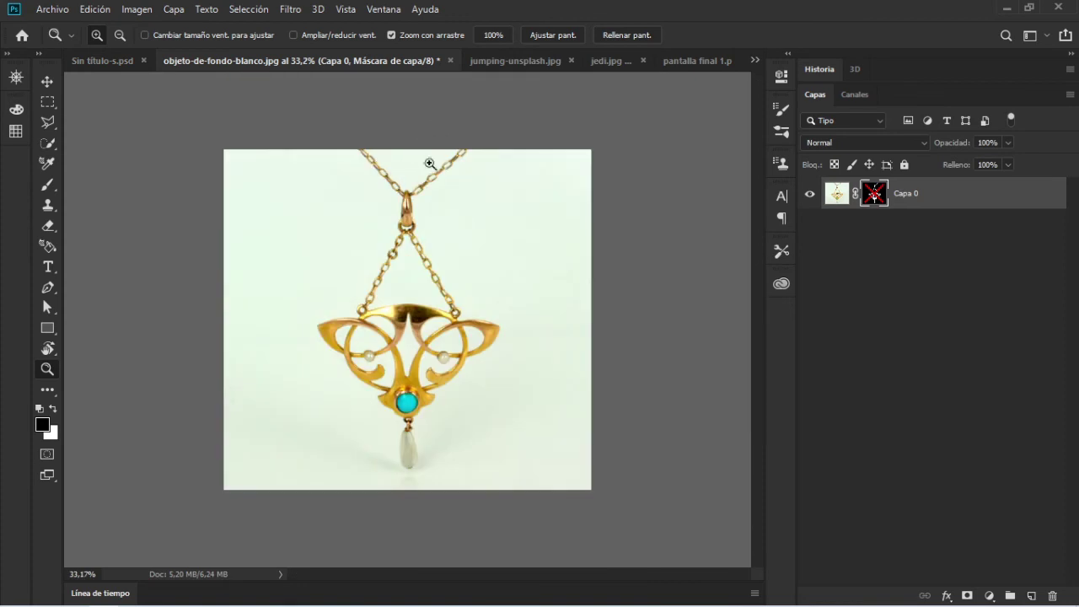
Step: Zoom to about 74% on the pendant's chain and frame, then open the Quick Selection flyout
mouse_move(358, 245)
mouse_down()
mouse_move(421, 258)
mouse_move(393, 260)
mouse_up()
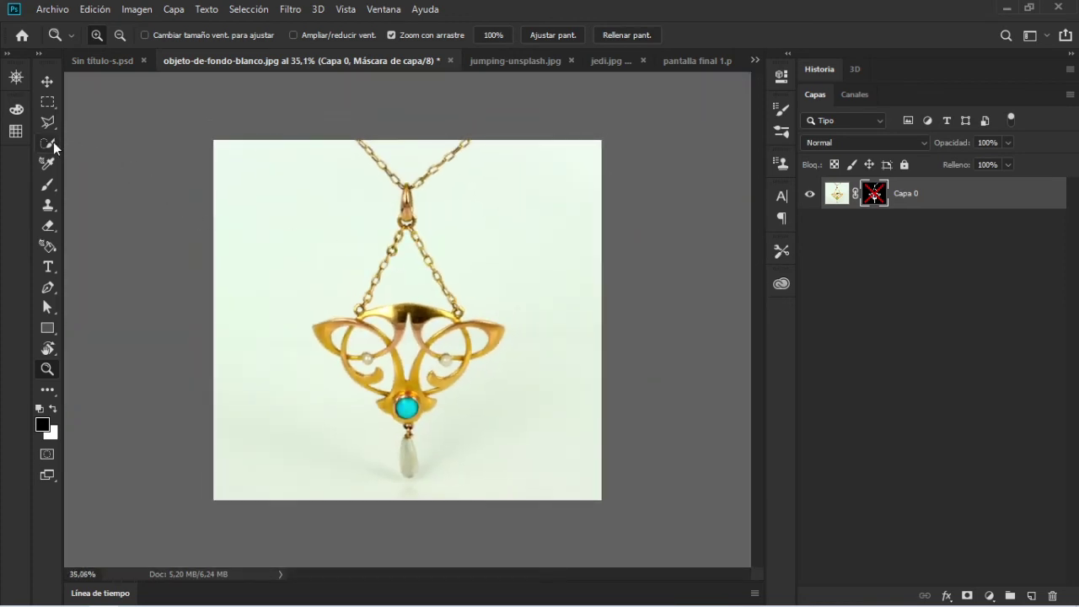
click(51, 143)
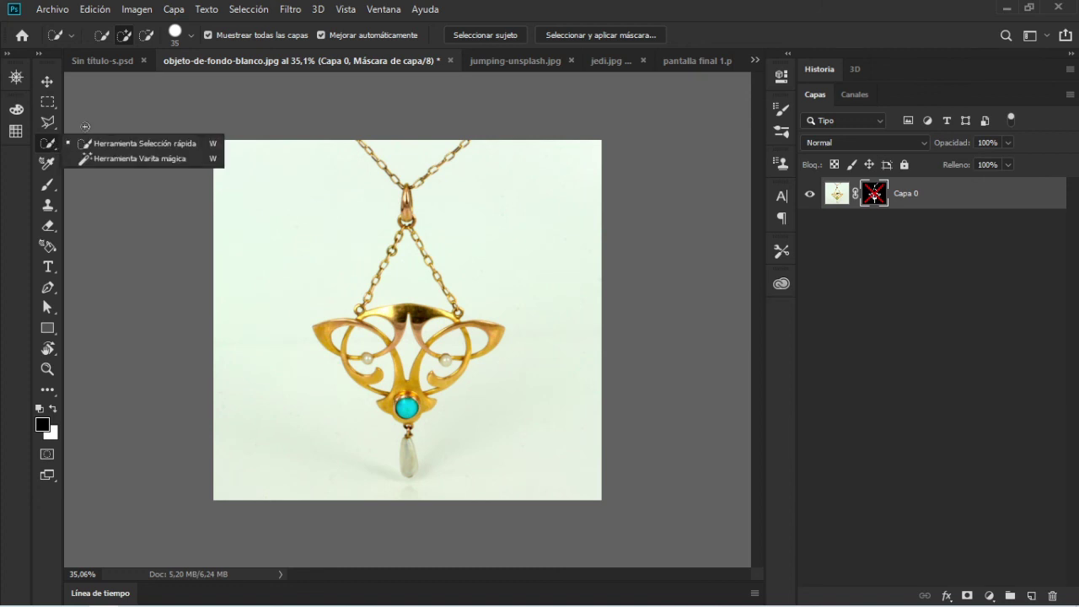
click(526, 18)
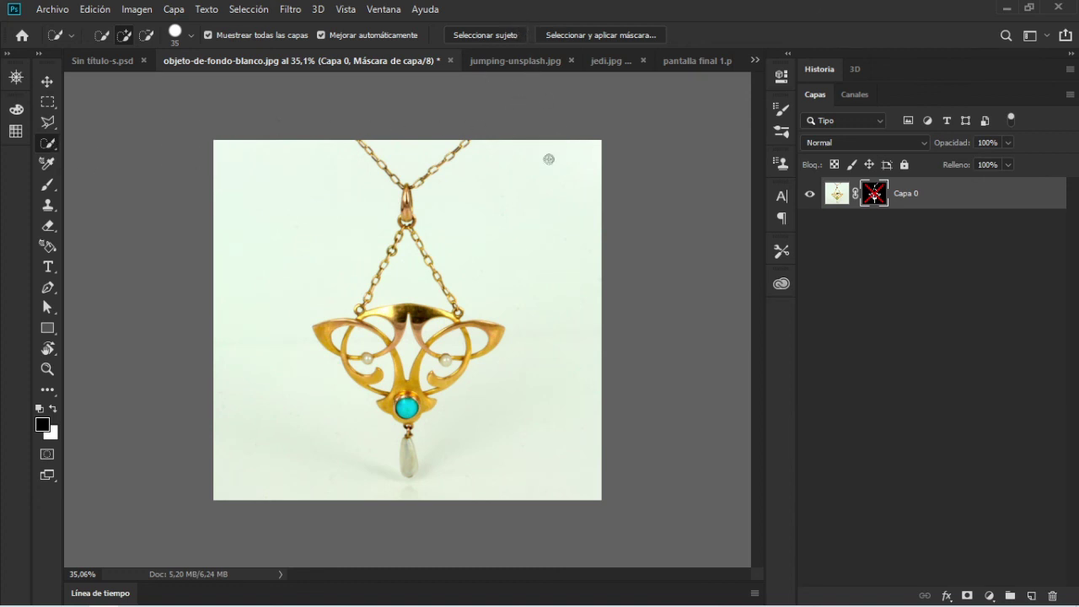
click(47, 368)
drag(456, 303, 520, 303)
click(47, 143)
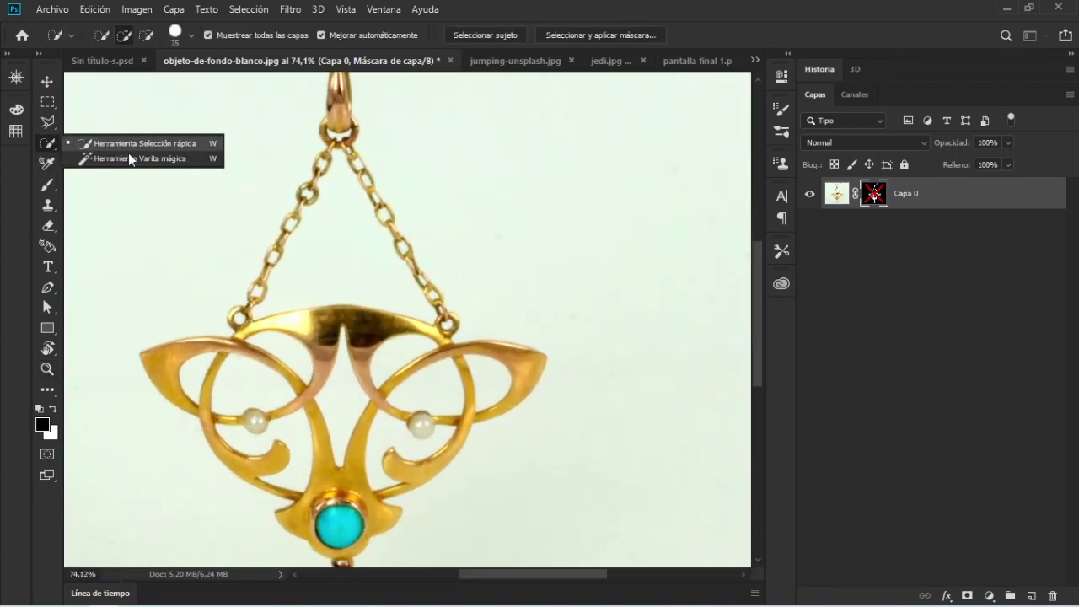
Step: Choose the Magic Wand at tolerance 32 and zoom out to about 46%
click(128, 157)
click(47, 145)
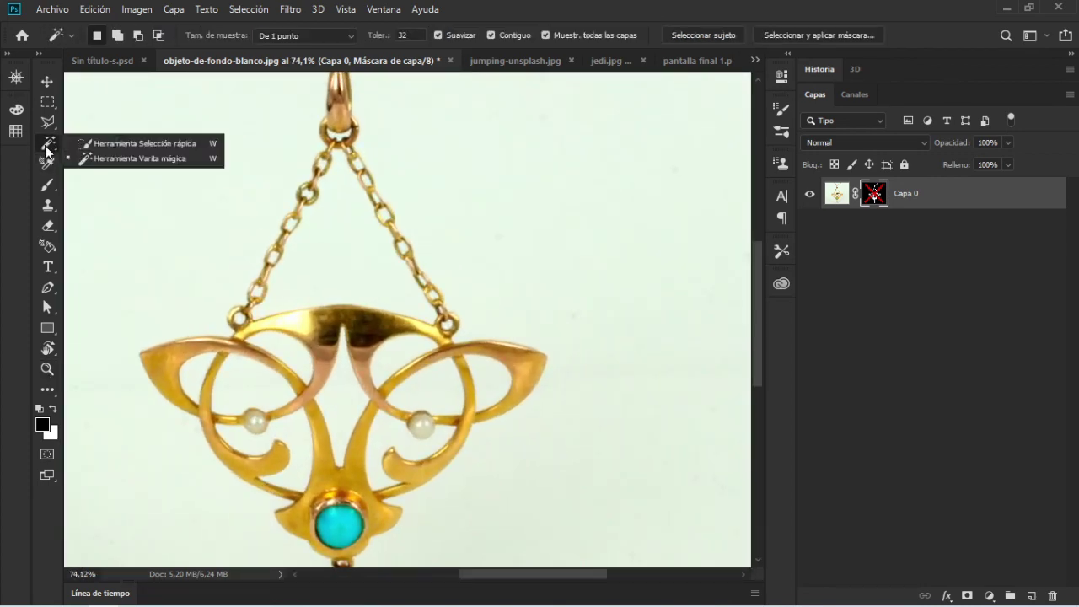
click(200, 162)
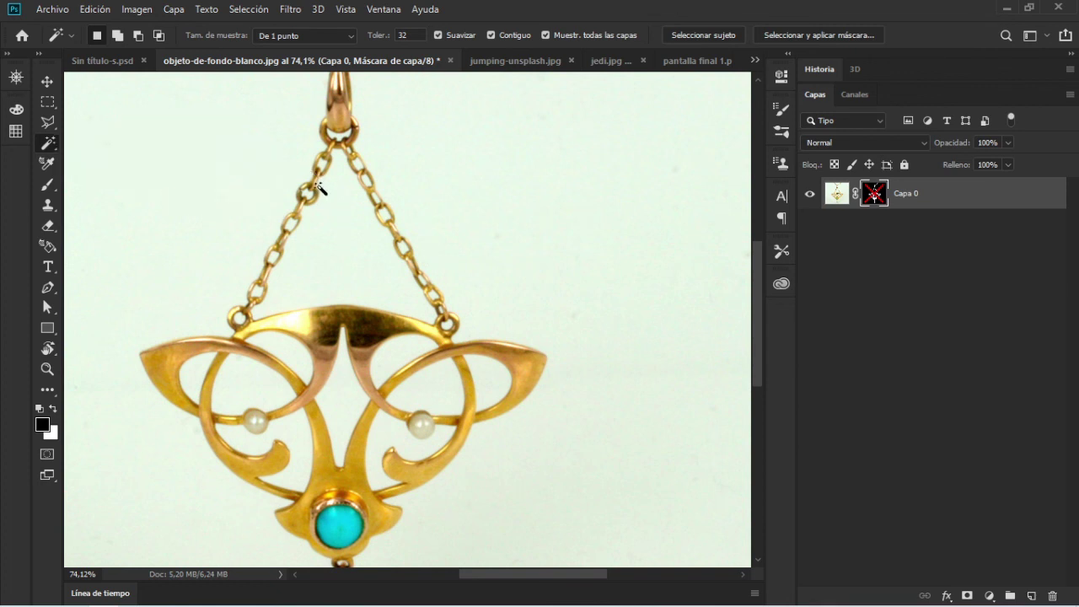
scroll(310, 190, down, 2)
scroll(309, 200, down, 1)
scroll(301, 205, up, 1)
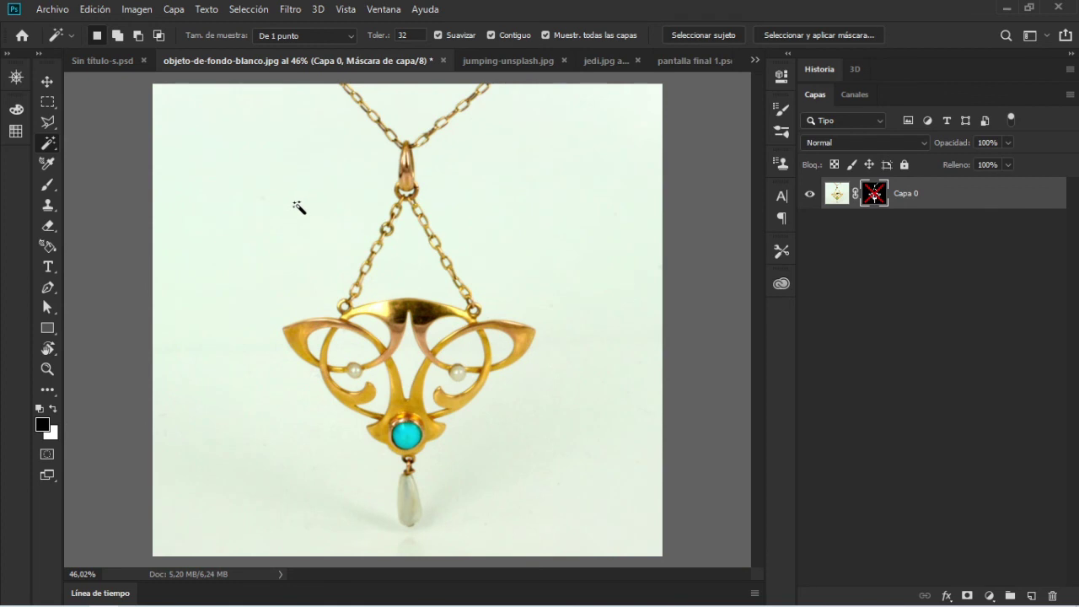